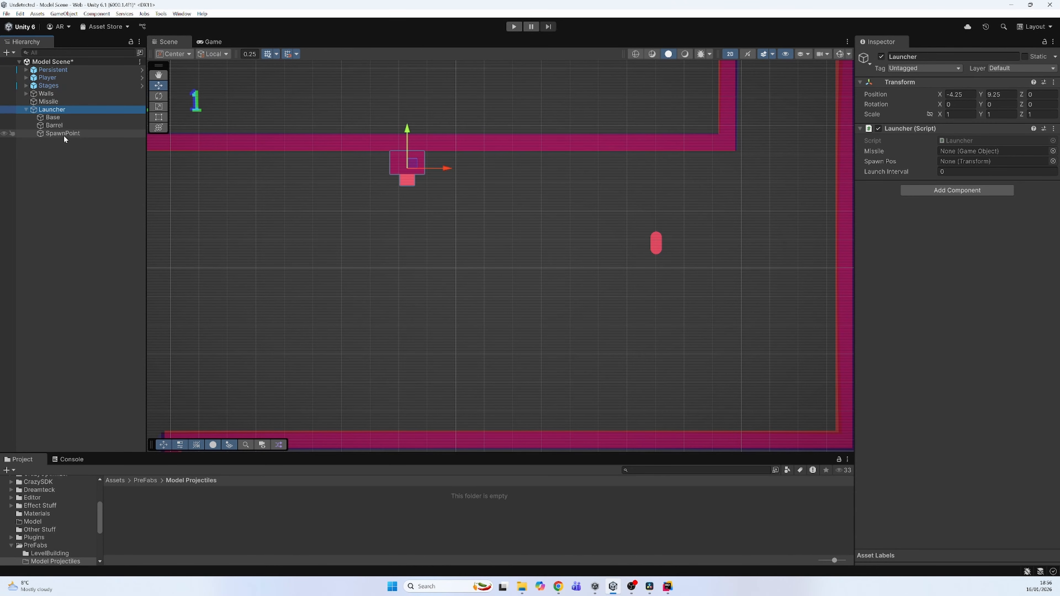
# Assign SpawnPoint as the Launcher's Spawn Pos and create a prefab of the Missile object in the Model Projectiles folder
pyautogui.moveTo(64, 133); pyautogui.dragTo(952, 164)
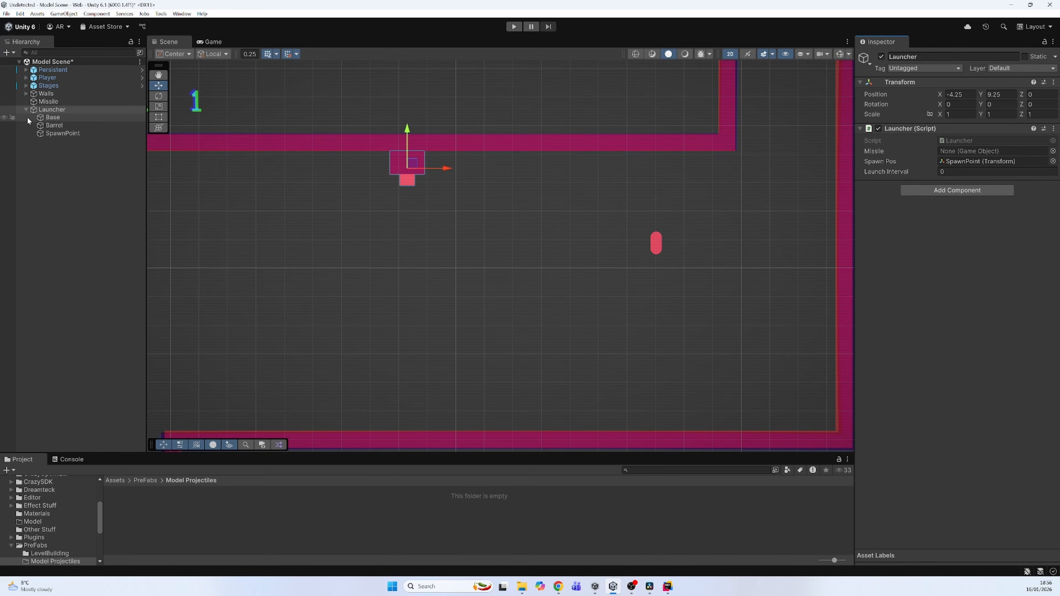
pyautogui.click(26, 109)
pyautogui.moveTo(56, 102); pyautogui.dragTo(216, 493)
pyautogui.moveTo(158, 508); pyautogui.dragTo(158, 508)
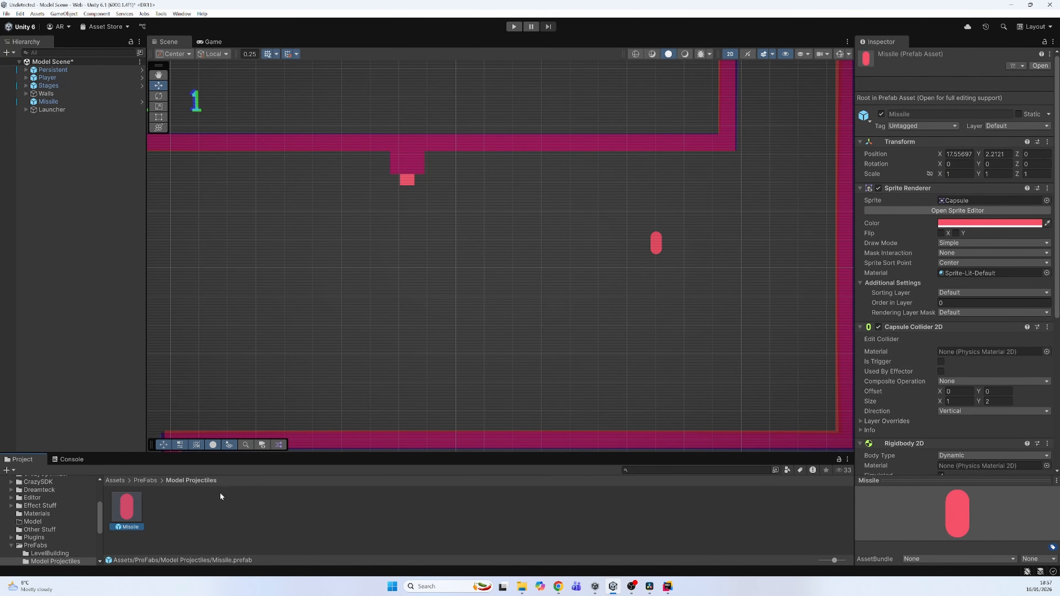
# Assign the Missile prefab to the Launcher script's Missile reference and set its Launch Interval to 5
pyautogui.click(44, 110)
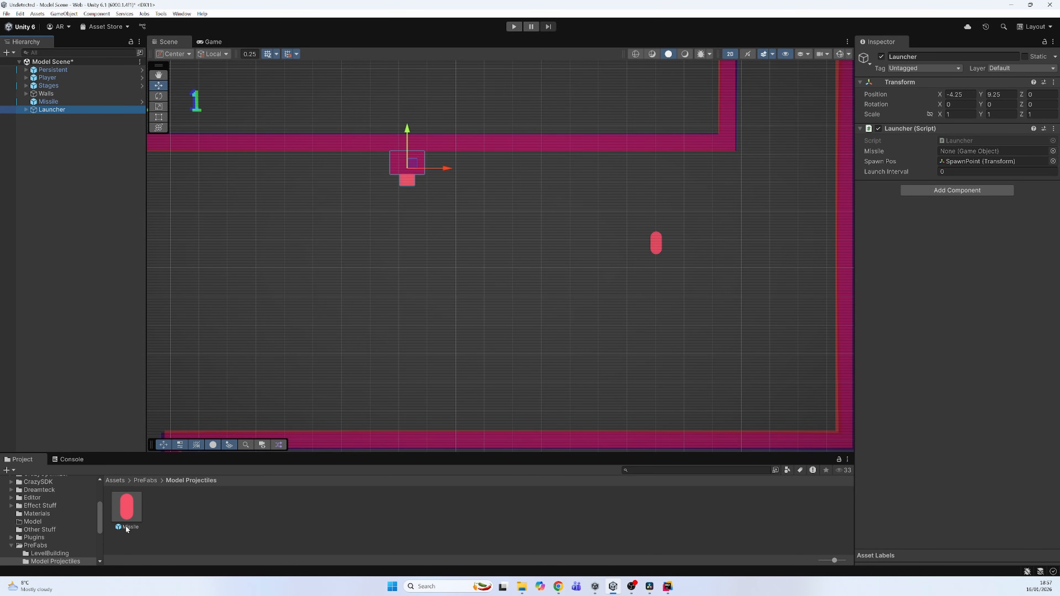
pyautogui.moveTo(129, 512); pyautogui.dragTo(969, 153)
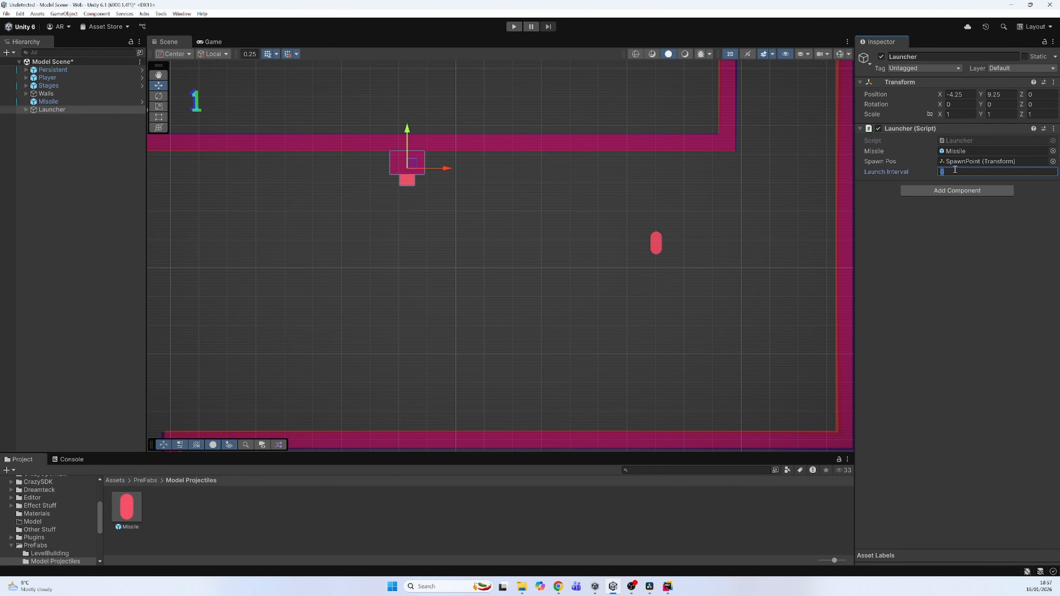
pyautogui.write('5')
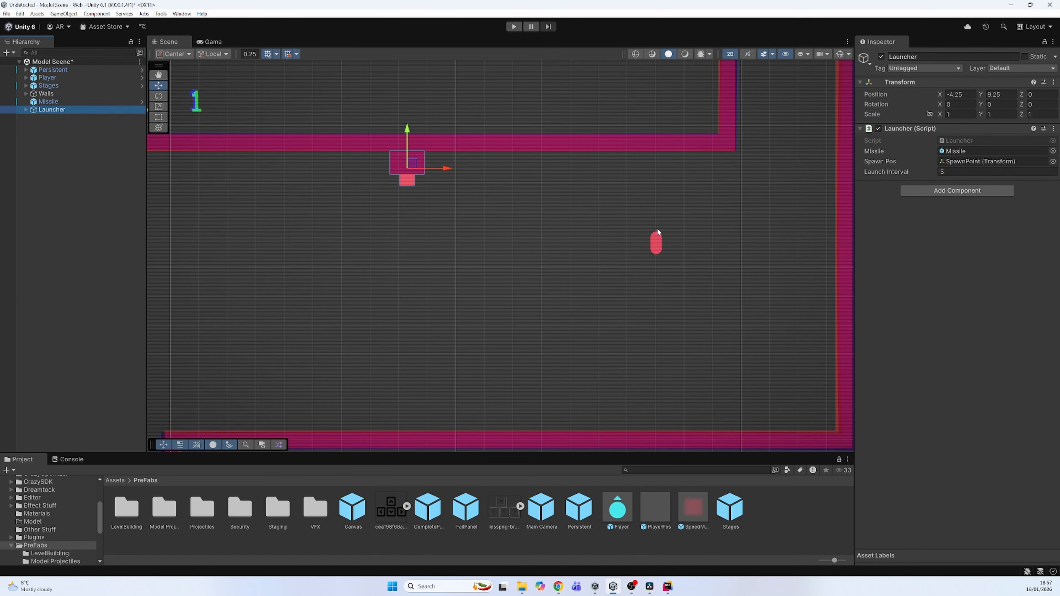
# Delete the Missile instance from the scene, keeping its prefab
pyautogui.click(85, 100)
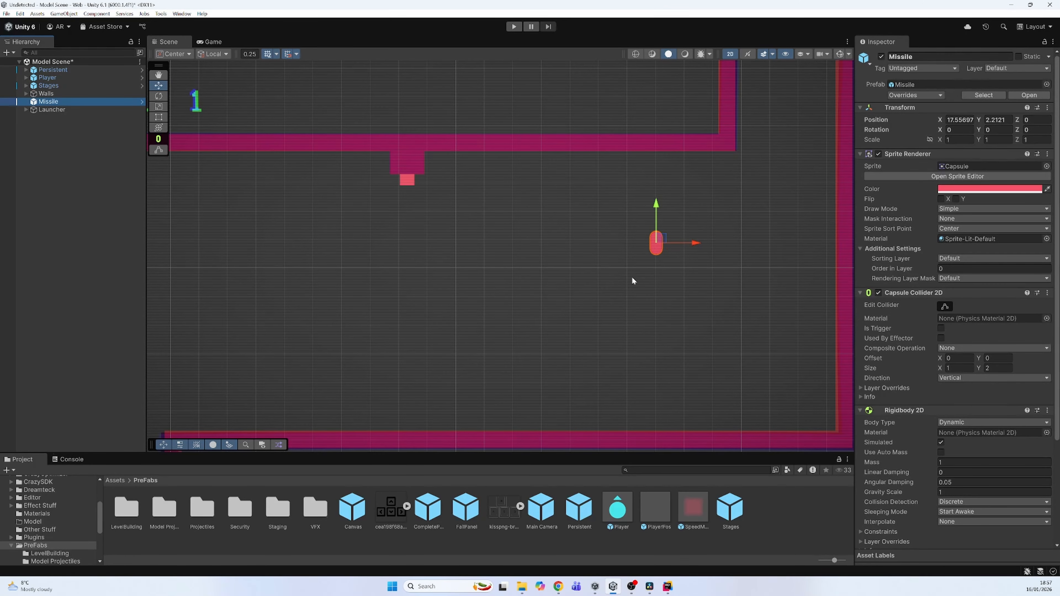
pyautogui.press('Delete')
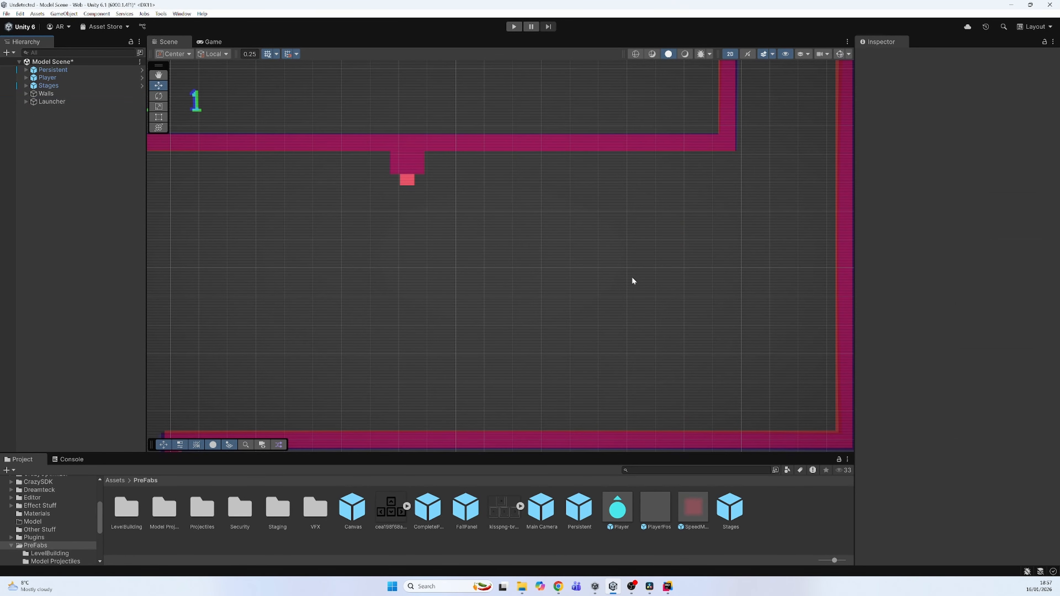
# Play-test the launcher while moving the player up and to the right, and open the reported runtime error
pyautogui.click(514, 27)
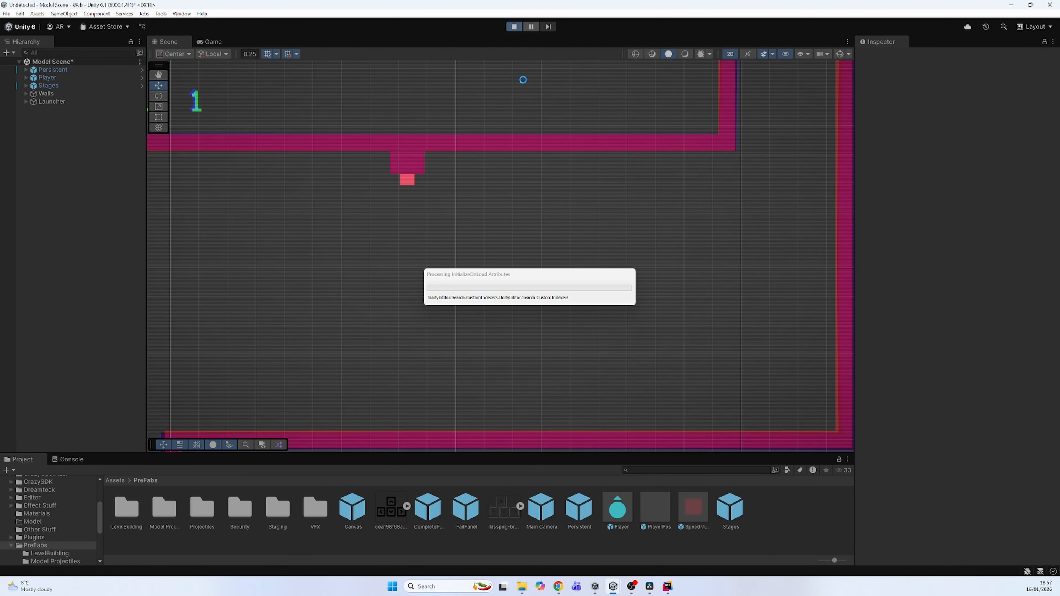
pyautogui.press('Up')
pyautogui.press('Right')
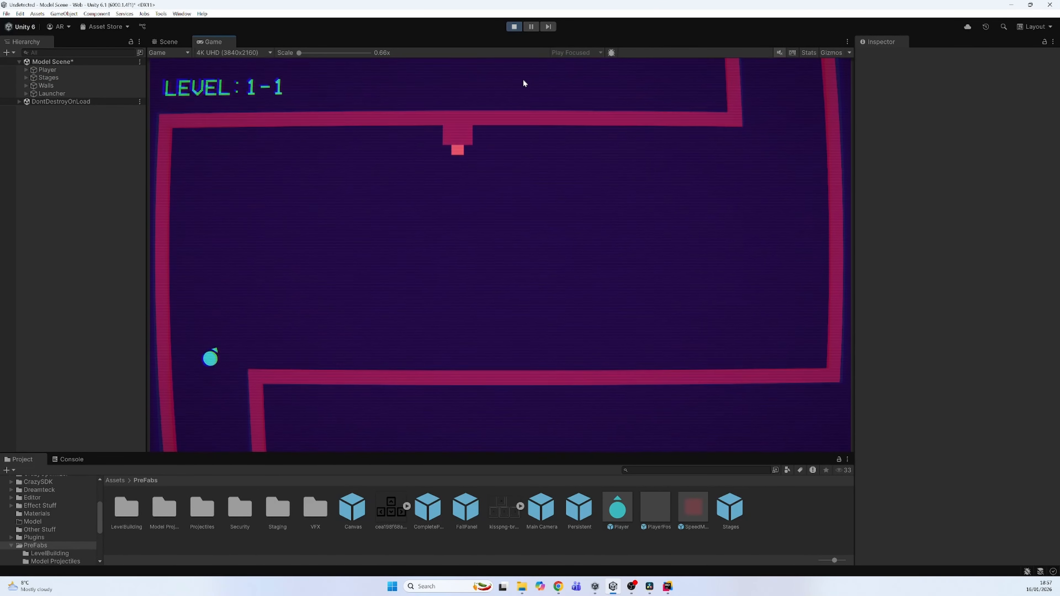
pyautogui.press('Up')
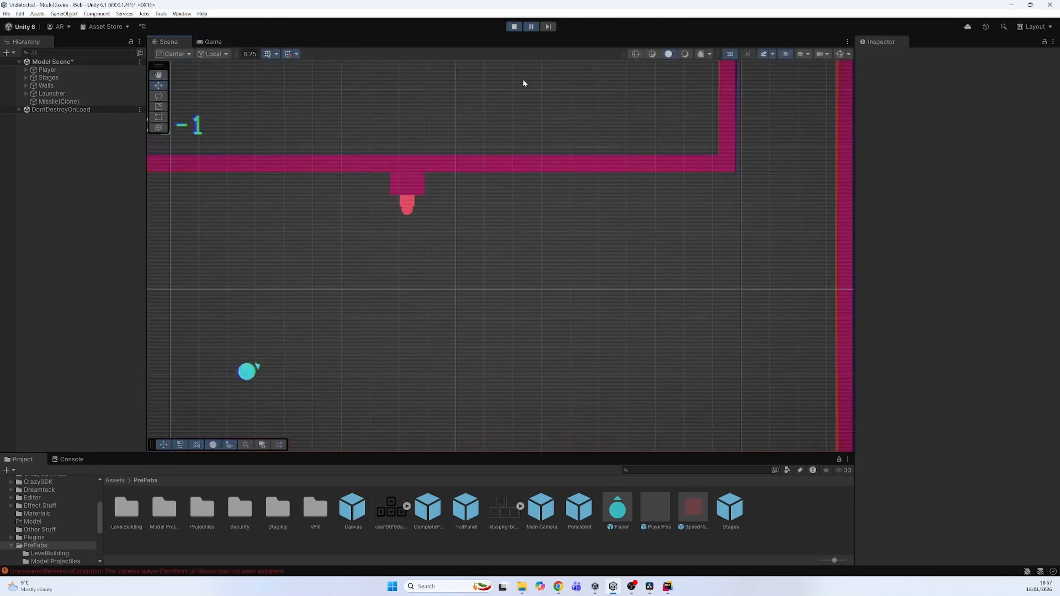
pyautogui.click(268, 571)
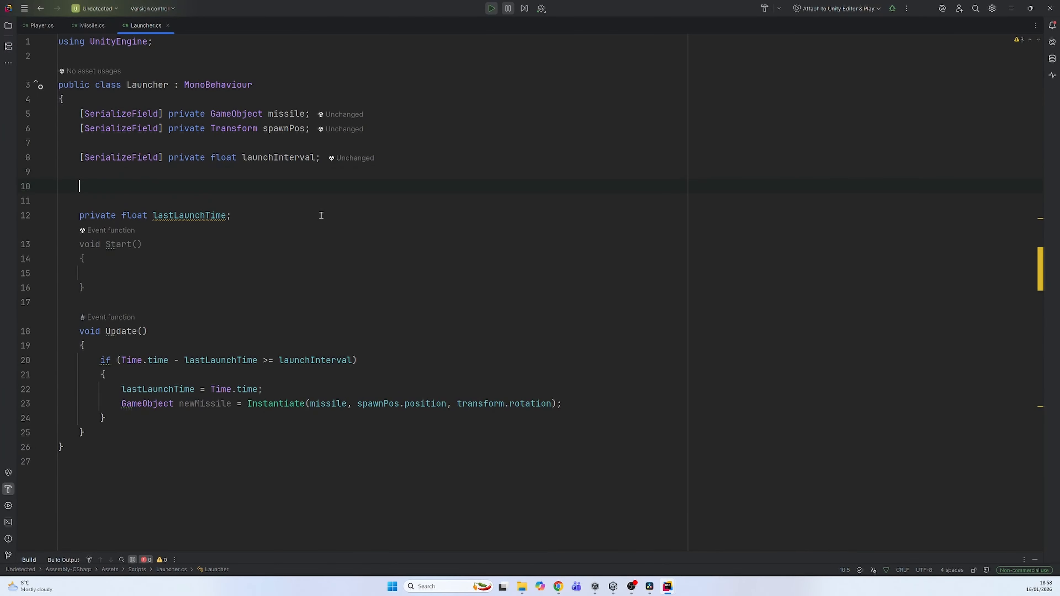
# Declare a serialized private Transform field named playerTransform below launchInterval in the Launcher class
pyautogui.write('[SerializeField]')
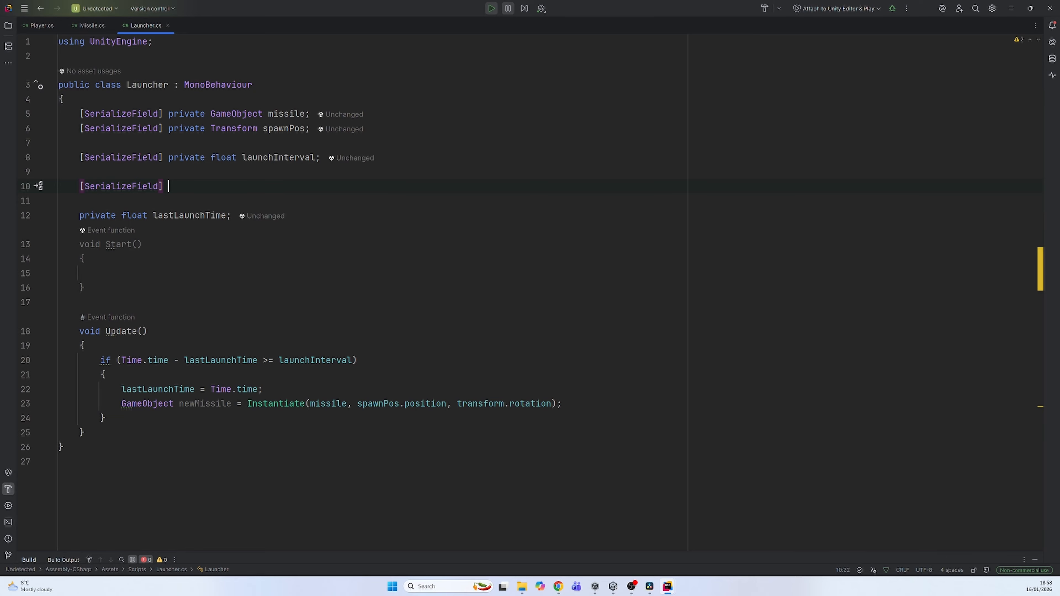
pyautogui.write(' private Transform ')
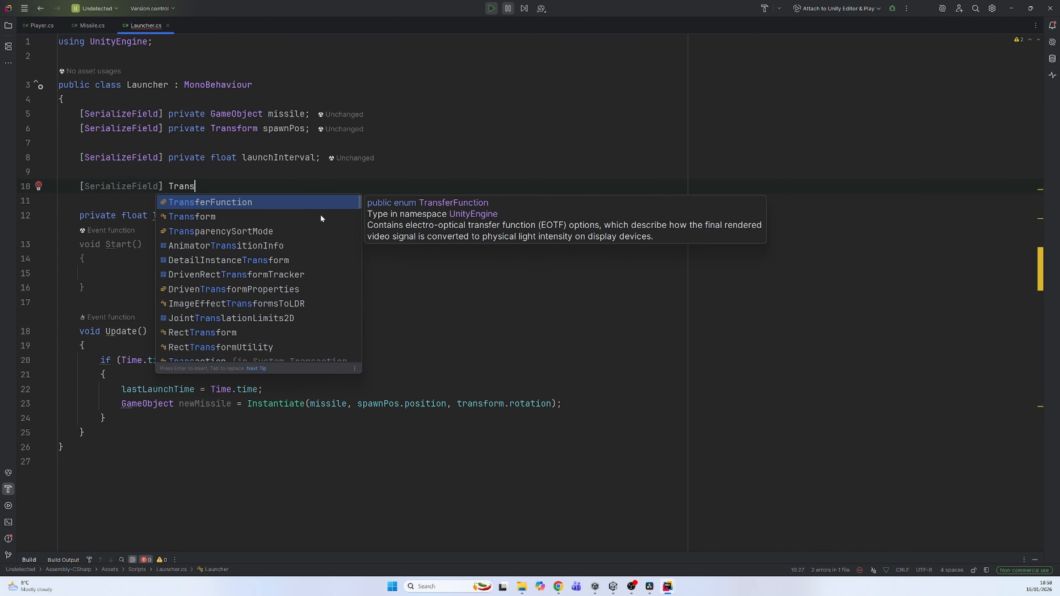
pyautogui.write('player')
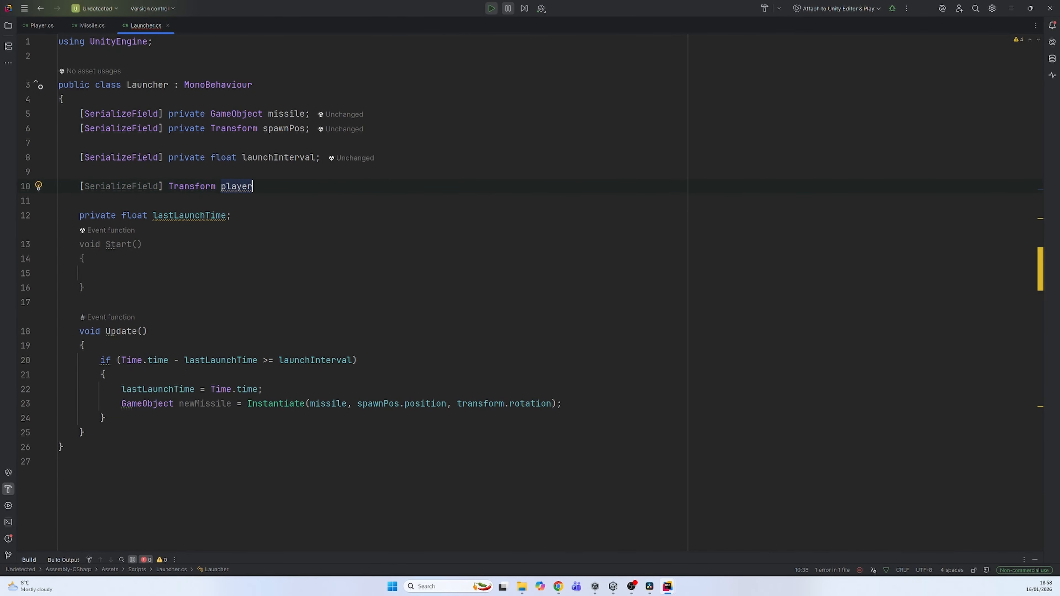
pyautogui.write('Transform')
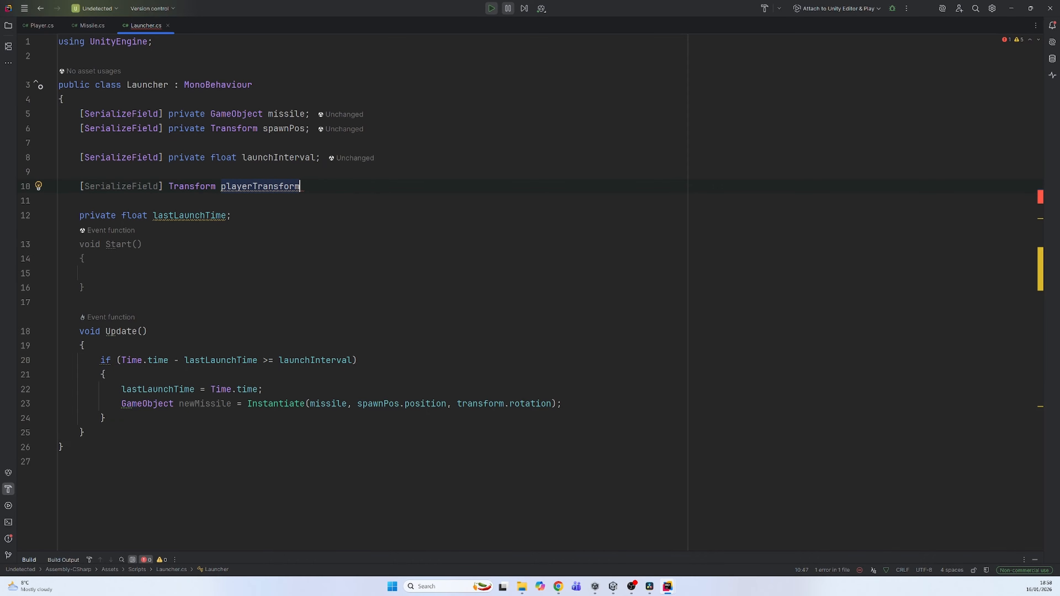
pyautogui.write(';')
# Begin a statement after the Instantiate line in Update that accesses the spawned object's script: newMissile.GetComponent<Missile>() followed by a dot
pyautogui.click(578, 405)
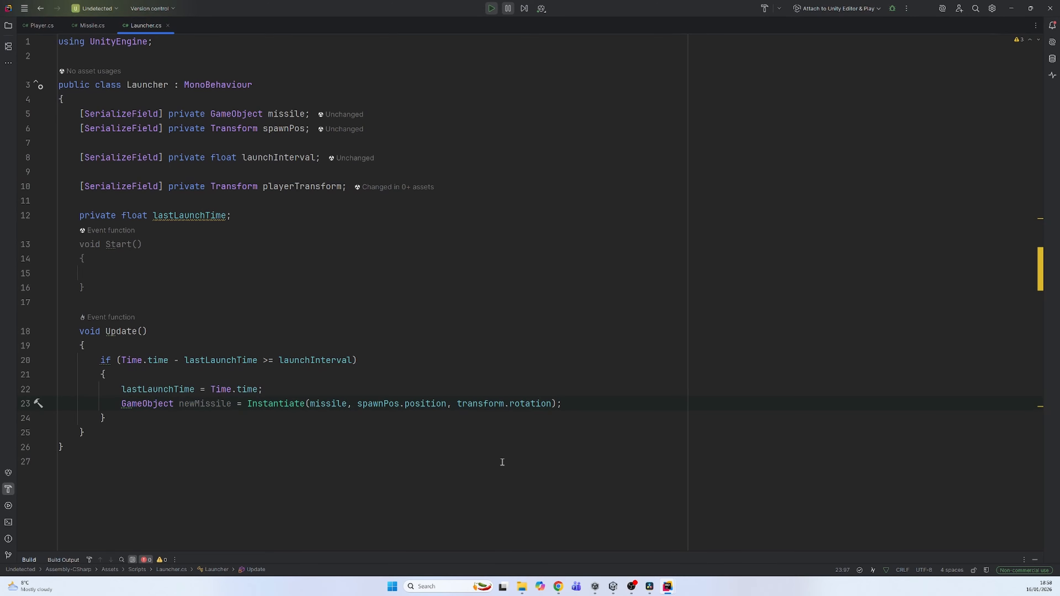
pyautogui.press('Return')
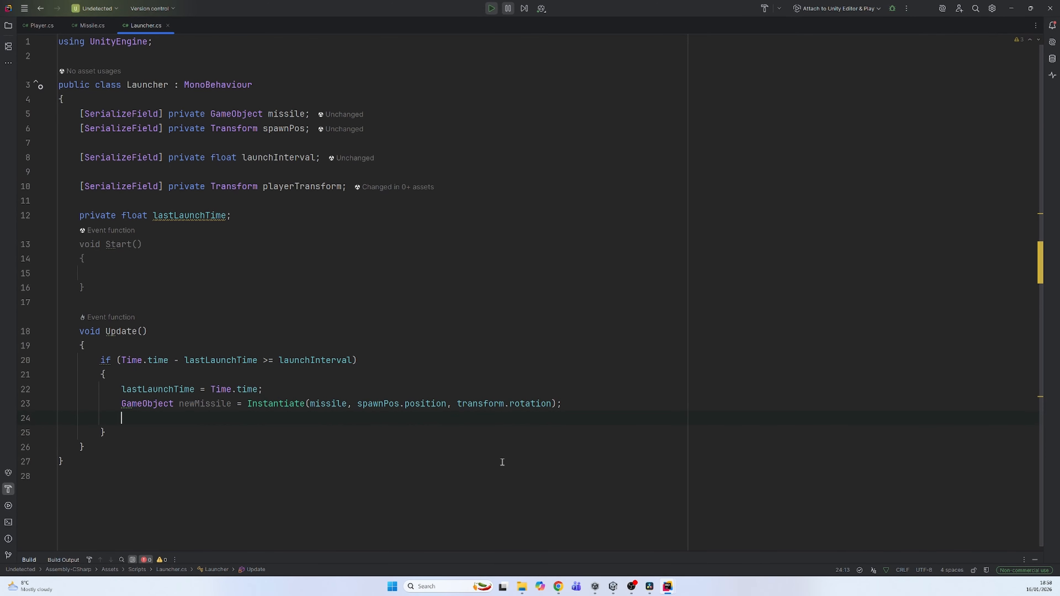
pyautogui.write('newMis')
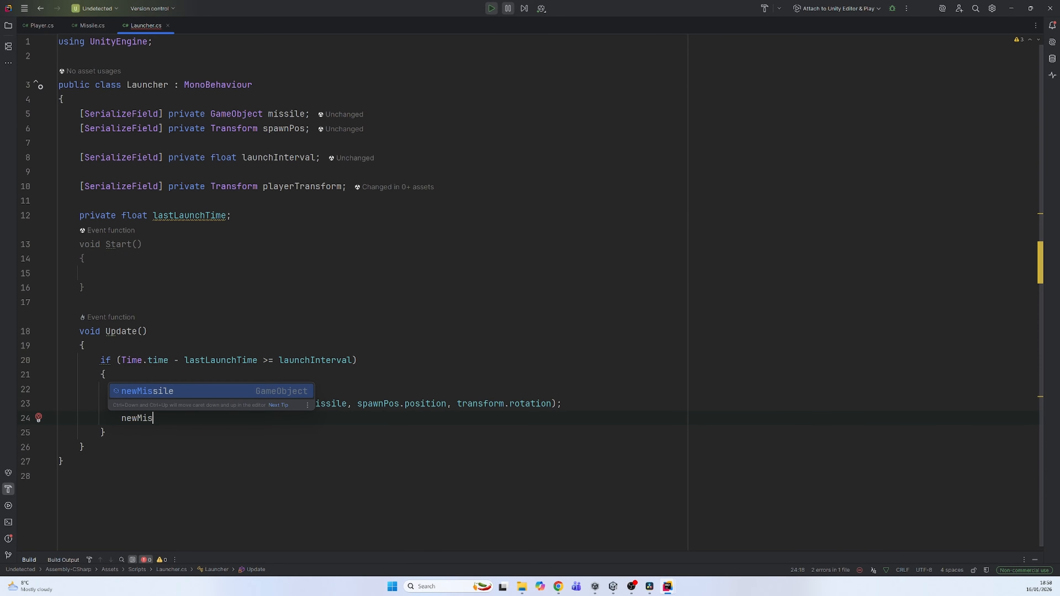
pyautogui.write('sile.Get')
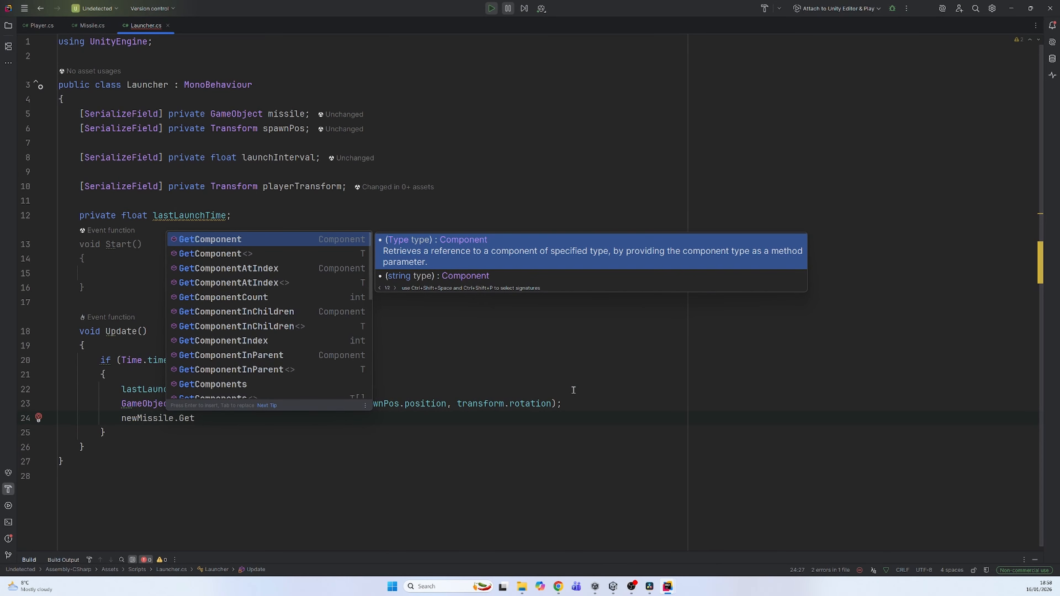
pyautogui.click(294, 253)
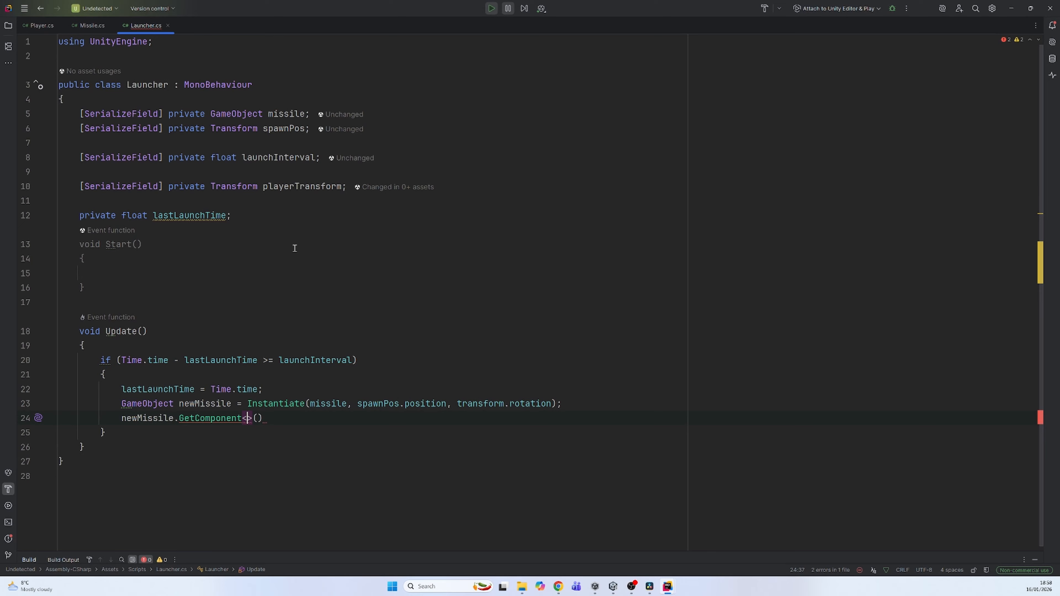
pyautogui.write('Missile')
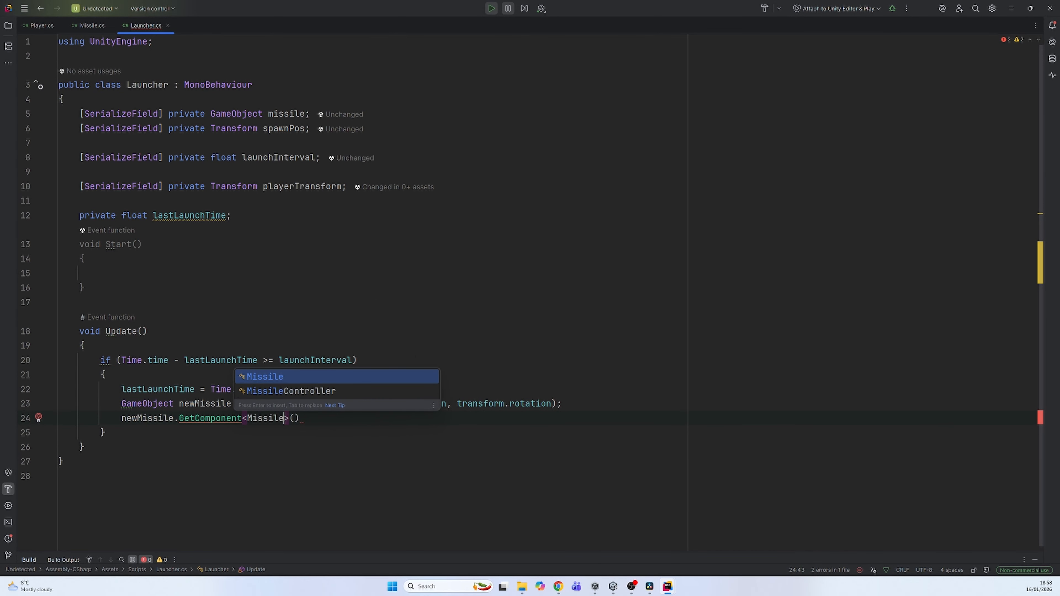
pyautogui.click(309, 420)
pyautogui.write('.')
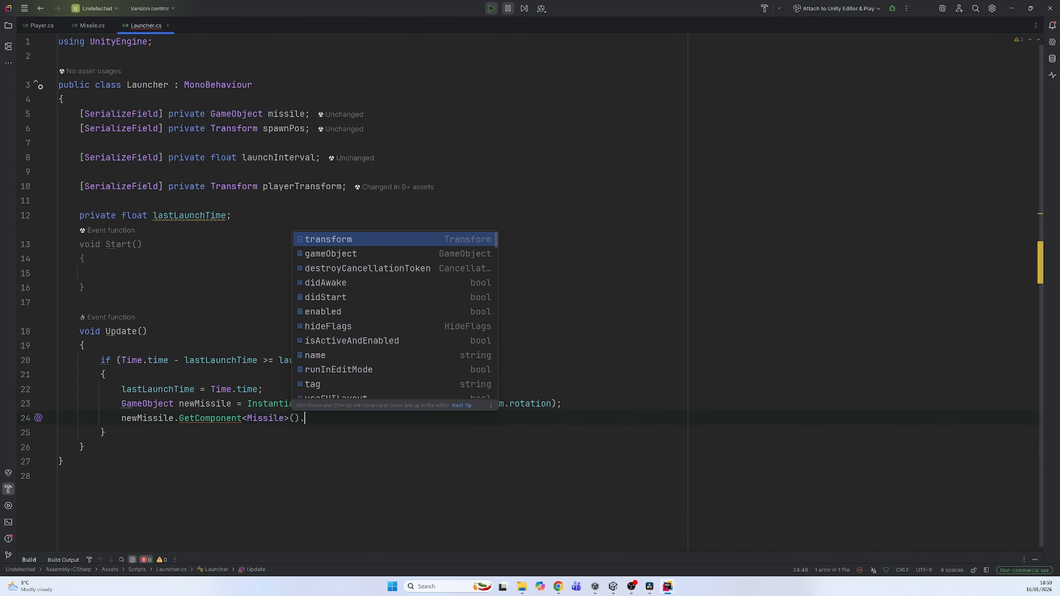
pyautogui.write('op')
pyautogui.press('BackSpace')
pyautogui.write('pl')
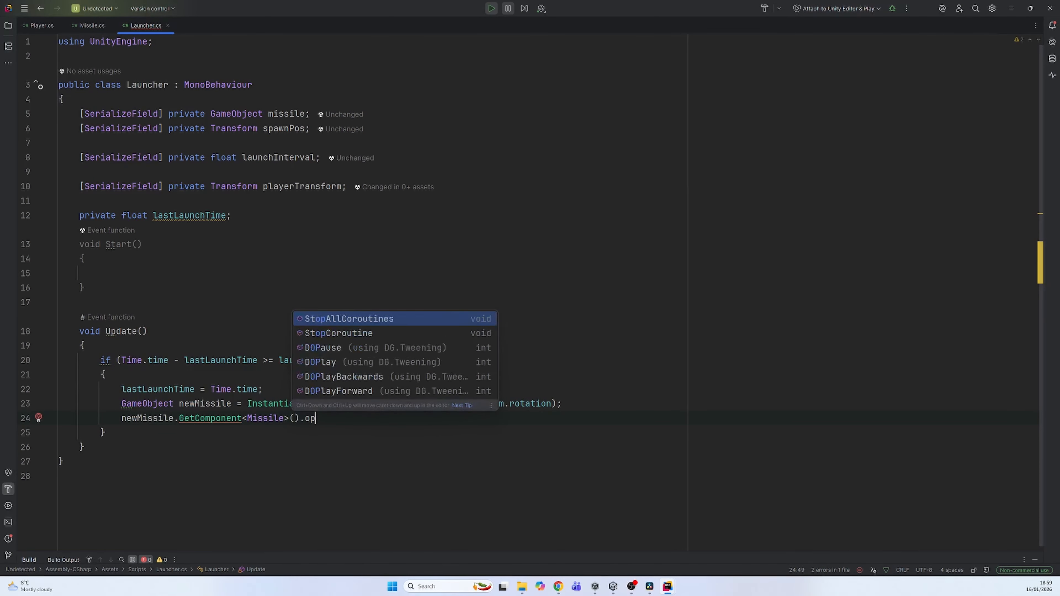
pyautogui.press('BackSpace')
pyautogui.press('BackSpace')
pyautogui.press('BackSpace')
pyautogui.write('player')
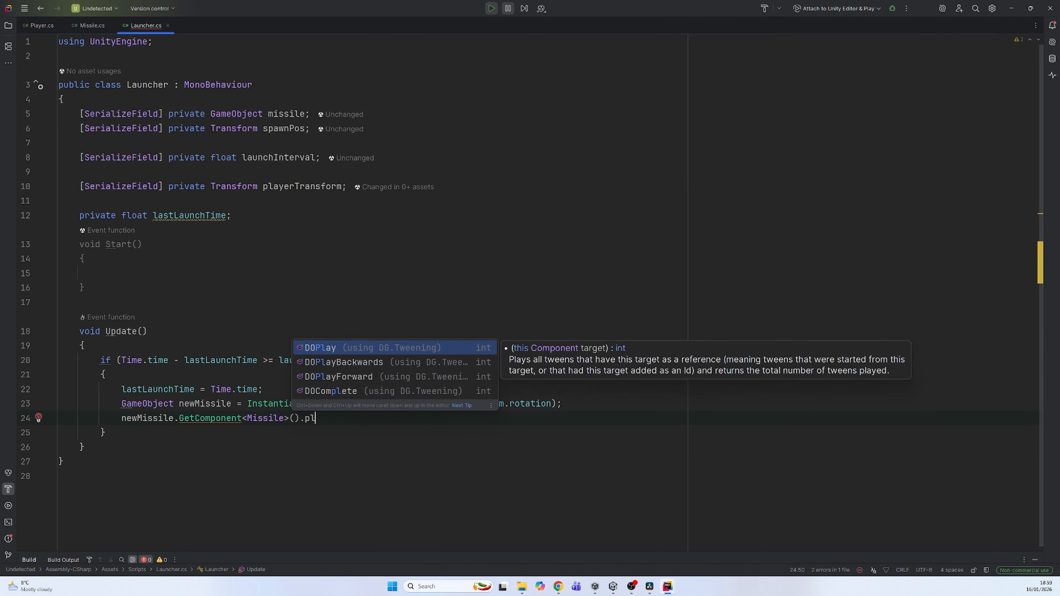
pyautogui.press('BackSpace')
pyautogui.press('BackSpace')
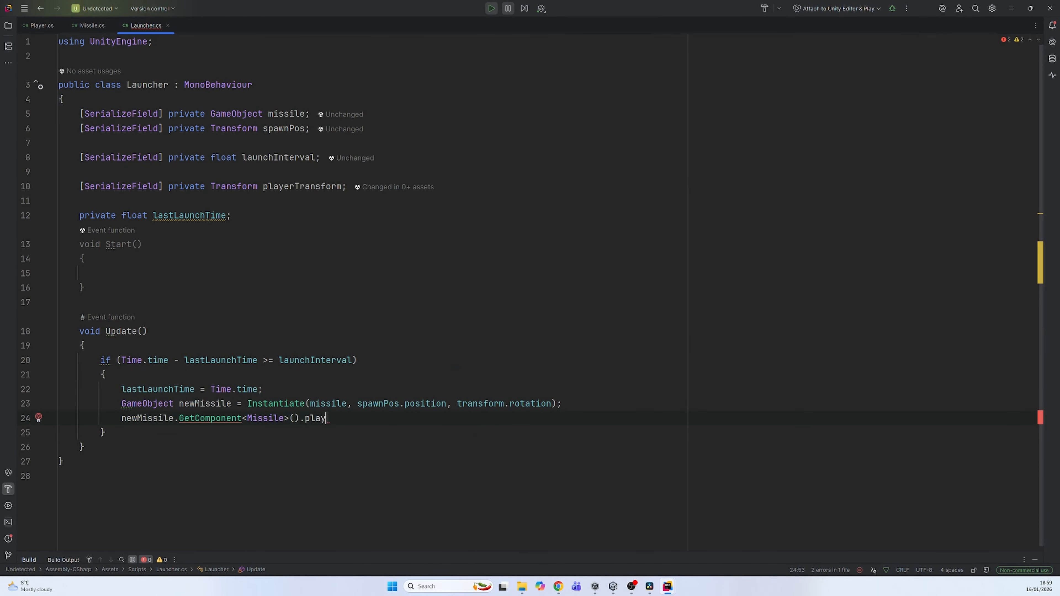
# Make the playerTransform field in Missile.cs public
pyautogui.click(89, 25)
pyautogui.scroll(5, 230, 270)
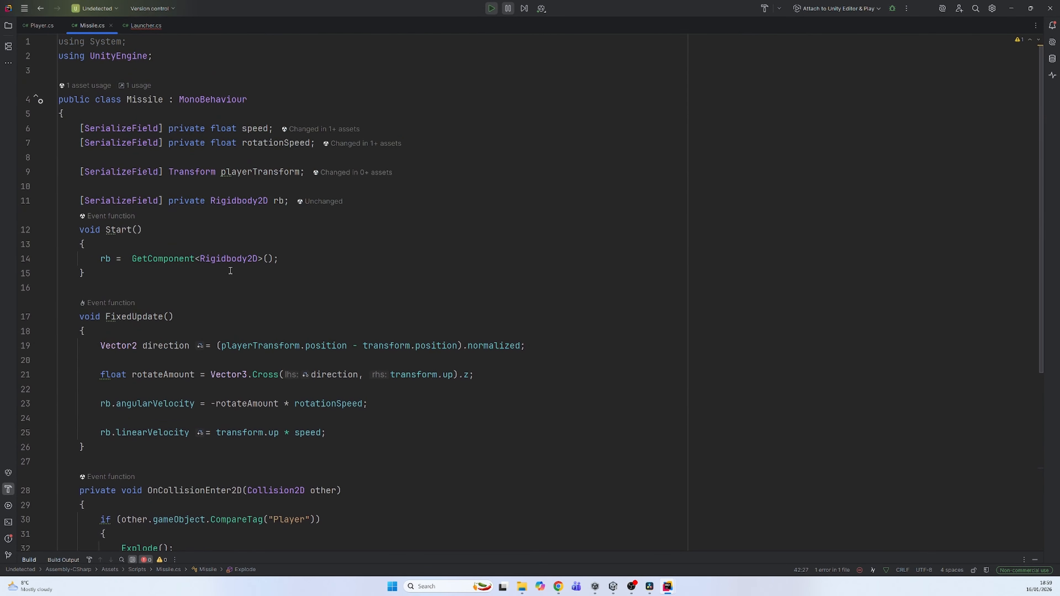
pyautogui.click(167, 172)
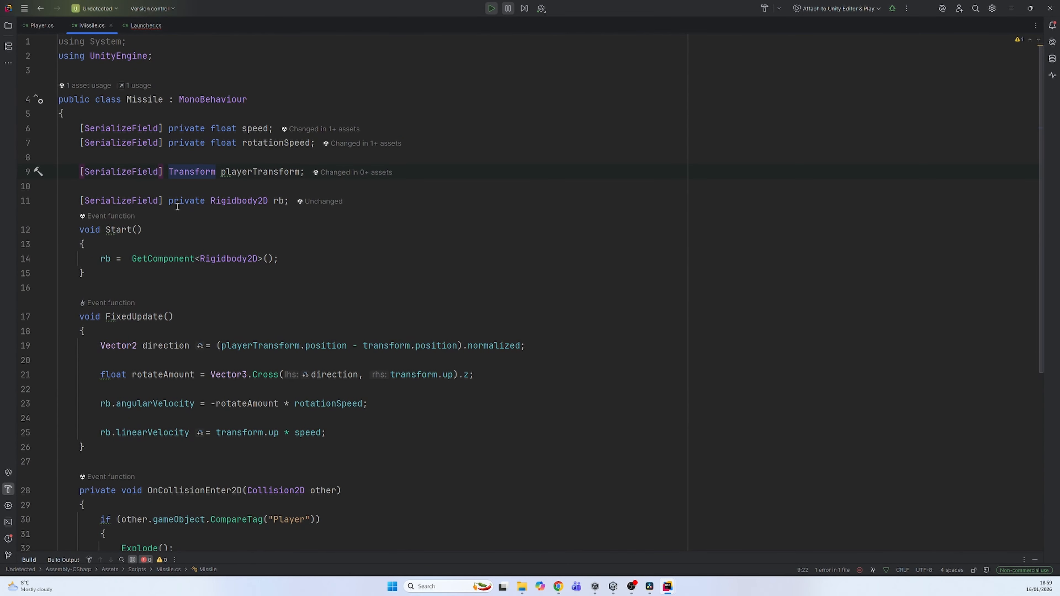
pyautogui.write('public')
# Complete the GetComponent statement in Launcher.cs so the new missile's playerTransform is assigned the launcher's playerTransform
pyautogui.click(146, 25)
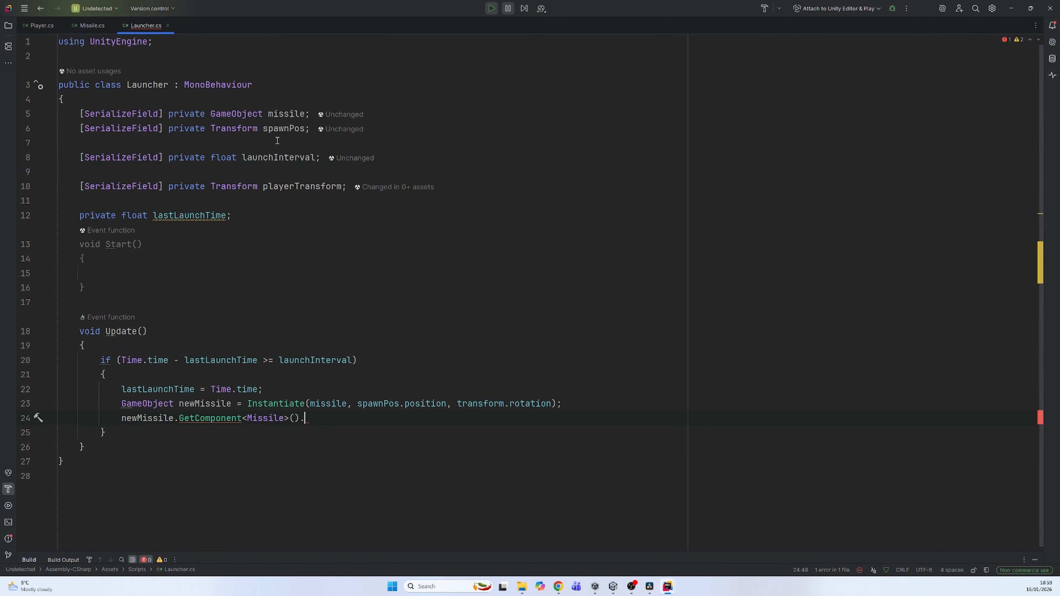
pyautogui.write('pla')
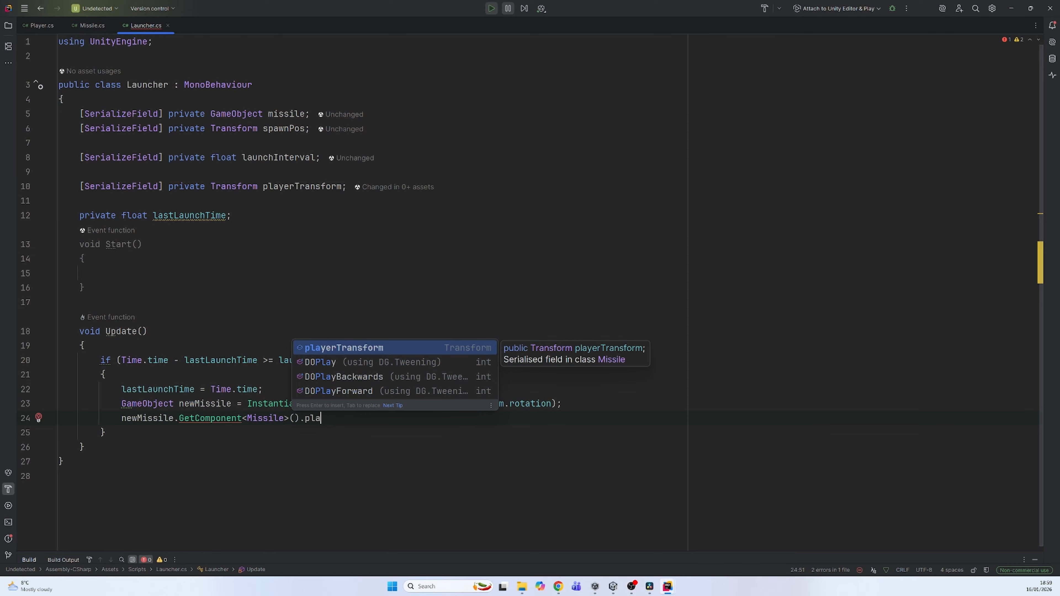
pyautogui.press('Return')
pyautogui.write('= ')
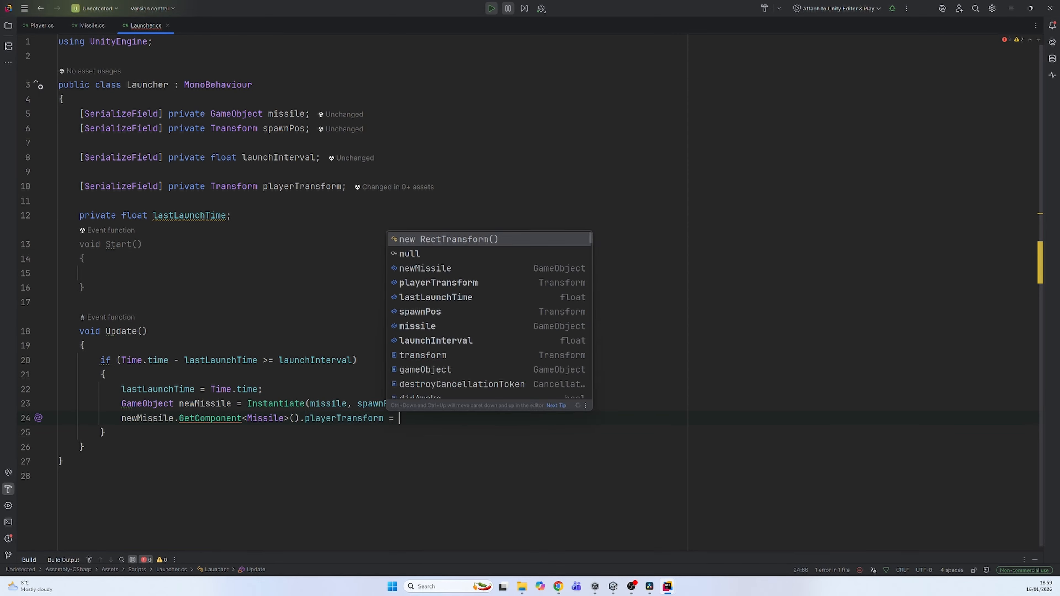
pyautogui.write('playerTrans')
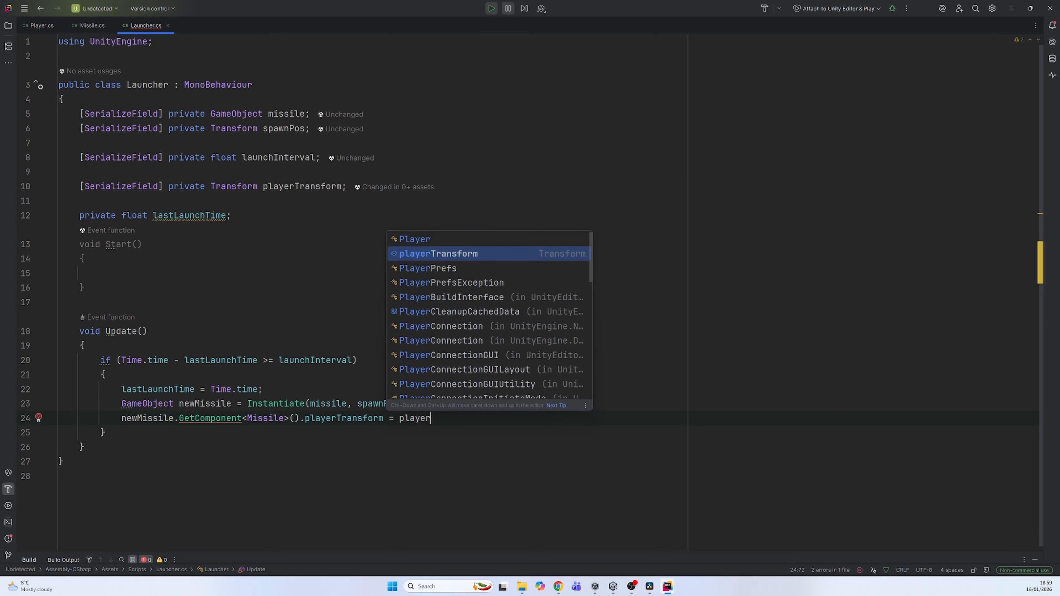
pyautogui.write('form;')
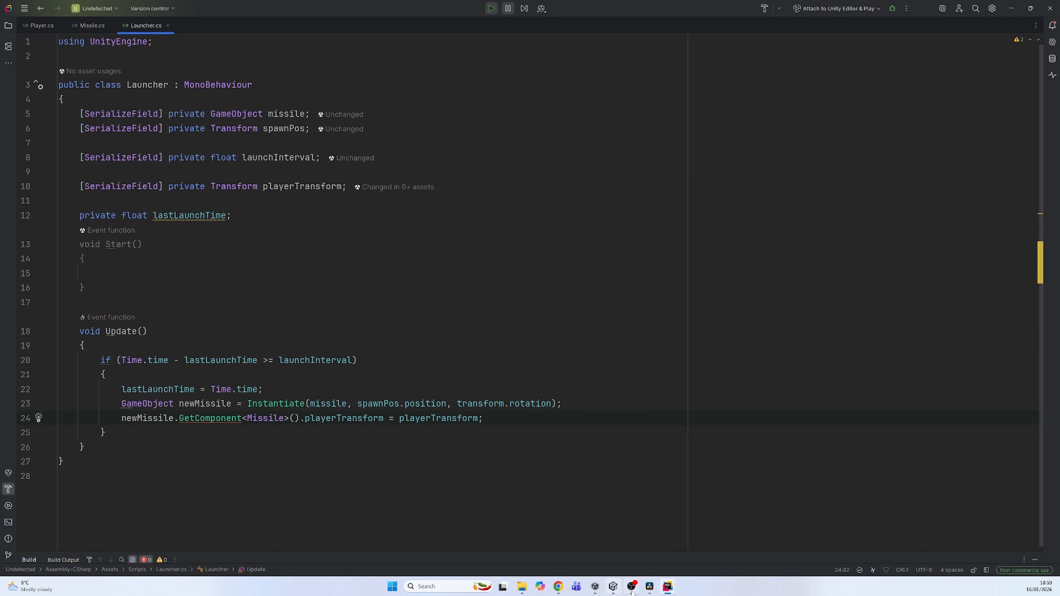
# Switch to Unity, assign the Player object as the Launcher's Player Transform, and start a play-test
pyautogui.click(613, 586)
pyautogui.click(50, 102)
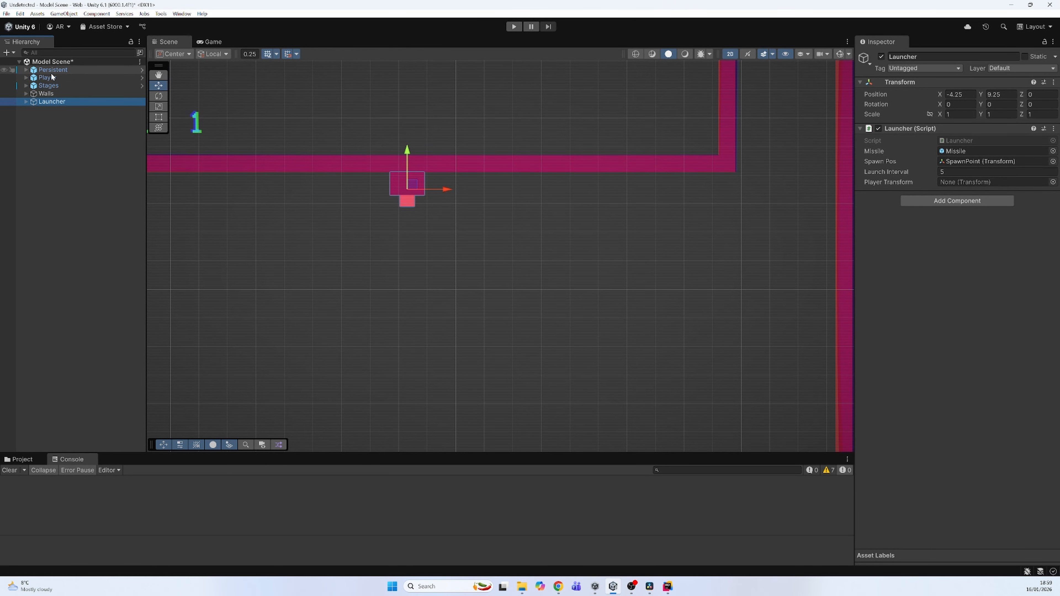
pyautogui.moveTo(47, 78); pyautogui.dragTo(956, 186)
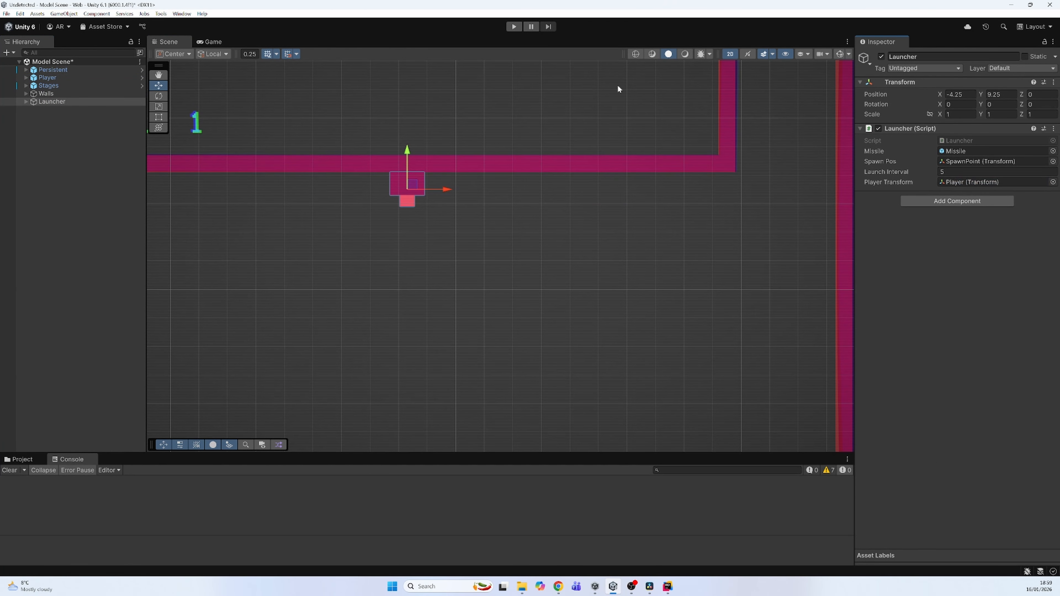
pyautogui.click(510, 29)
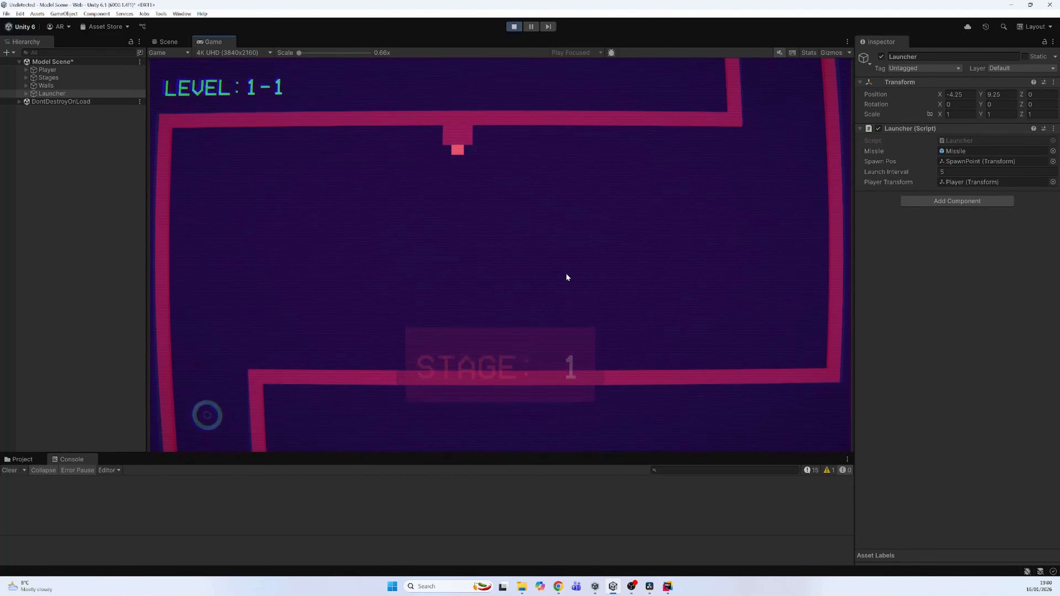
# Steer the player up into the launcher's area during the play-test to watch how the missiles launch
pyautogui.press('w')
pyautogui.press('d')
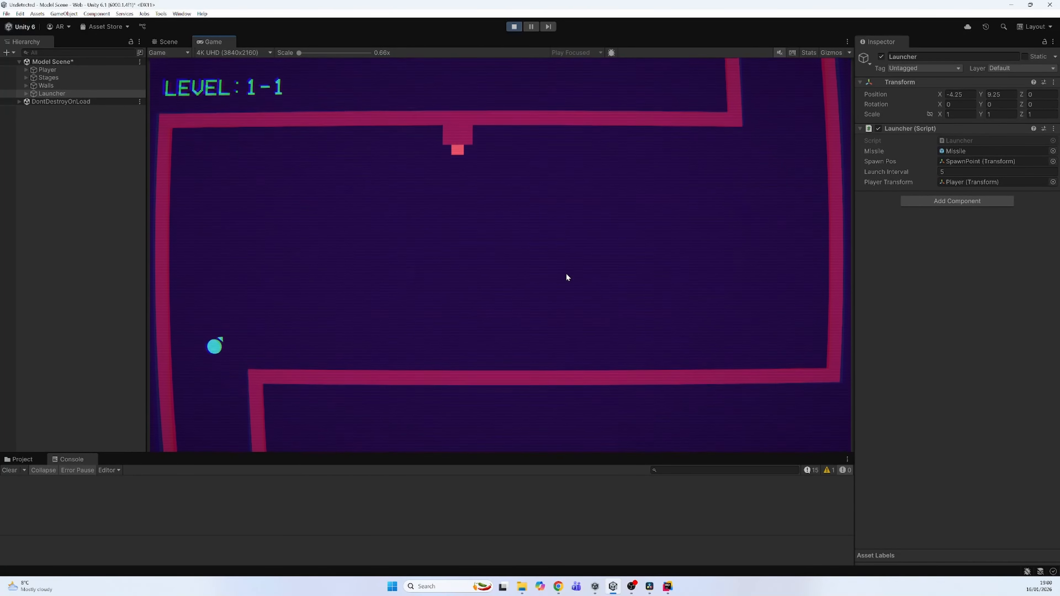
pyautogui.press('w')
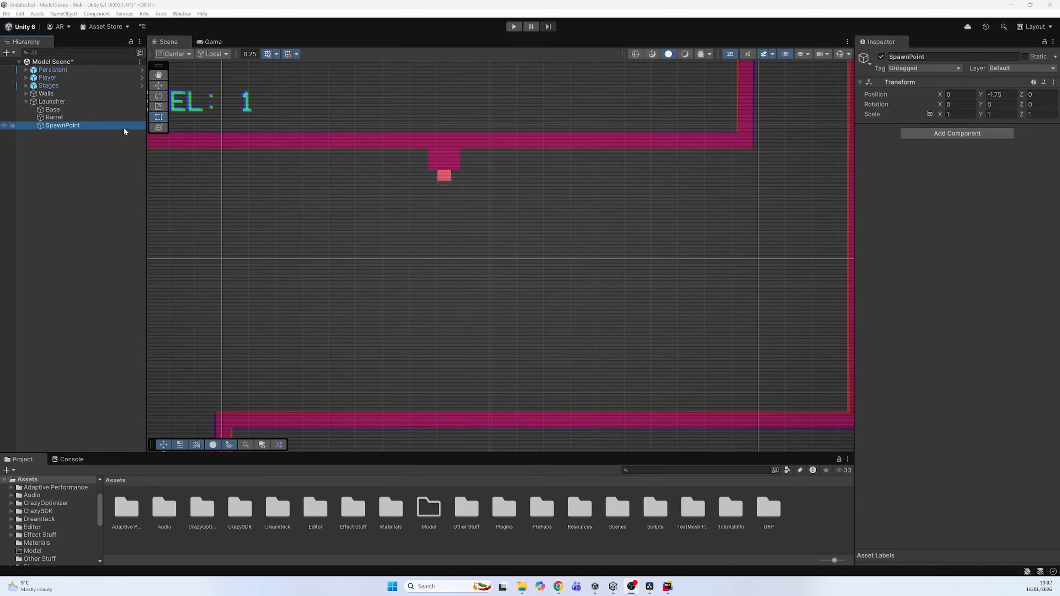
# Set the Z rotation of the Launcher's SpawnPoint to 180
pyautogui.scroll(3, 444, 179)
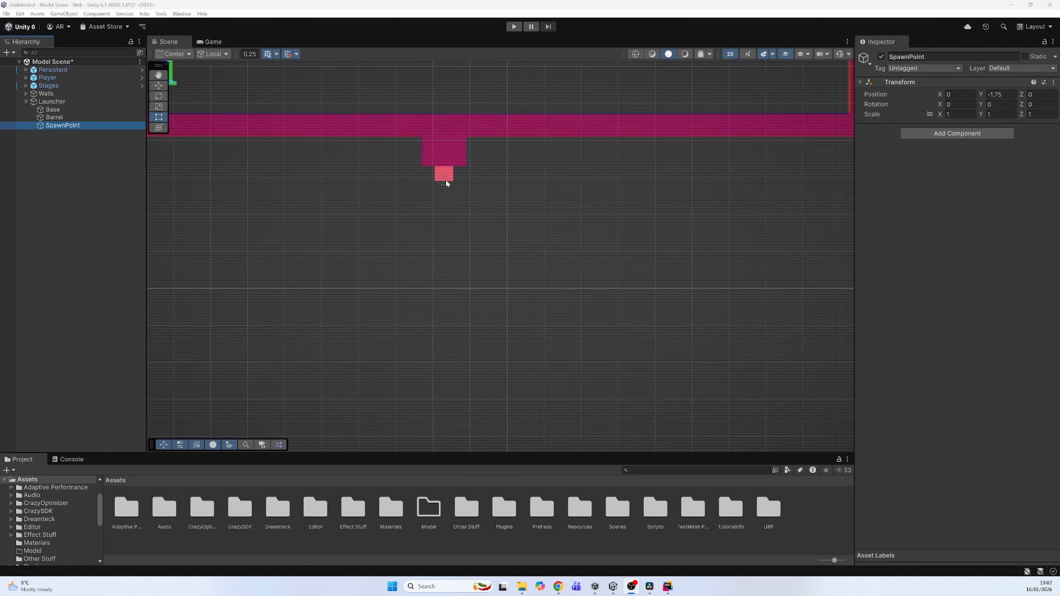
pyautogui.click(159, 86)
pyautogui.click(159, 95)
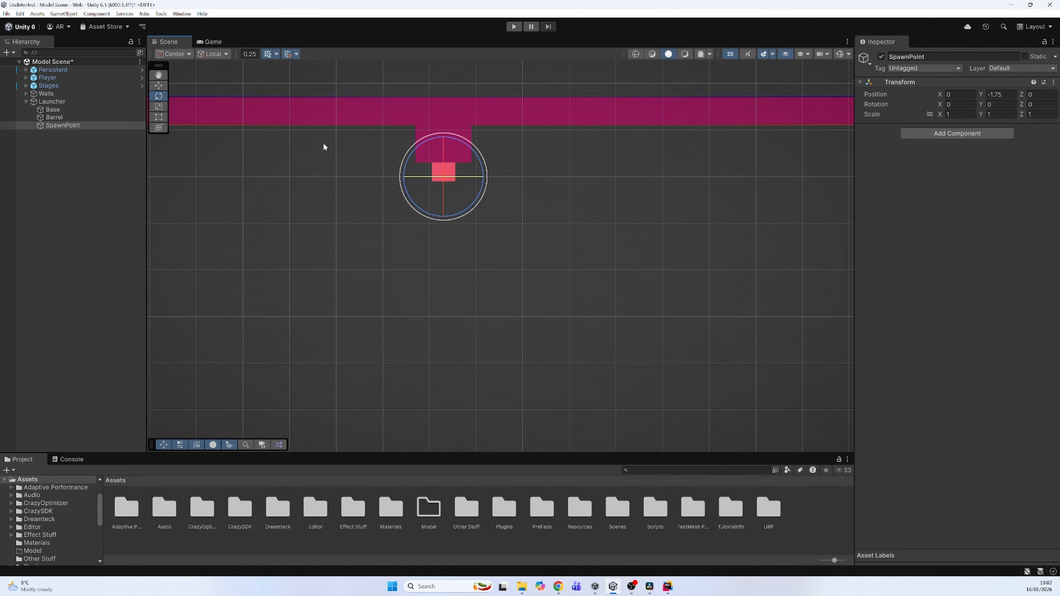
pyautogui.click(167, 88)
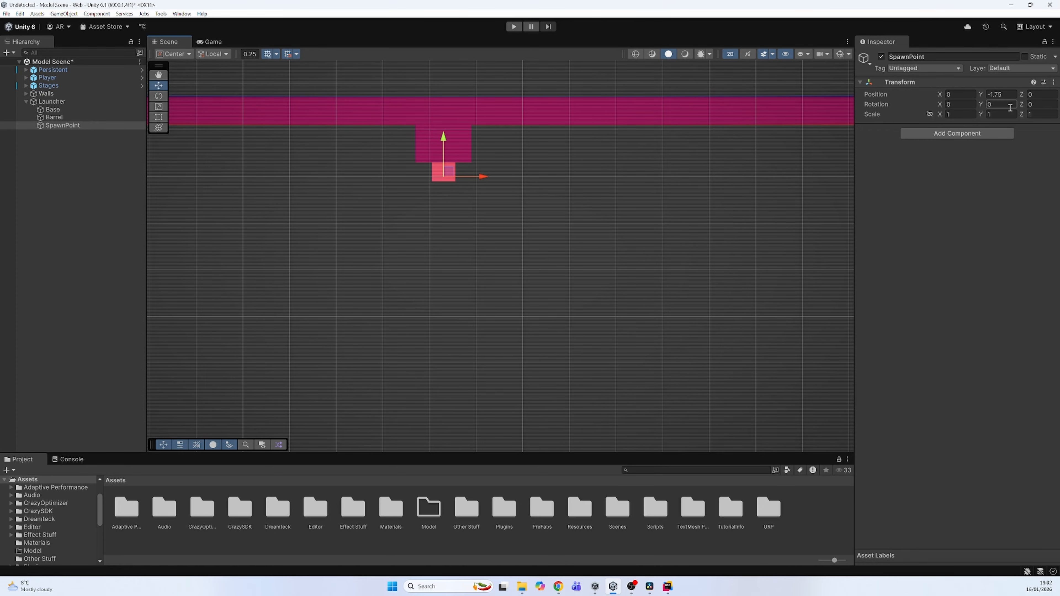
pyautogui.click(1050, 105)
pyautogui.write('180')
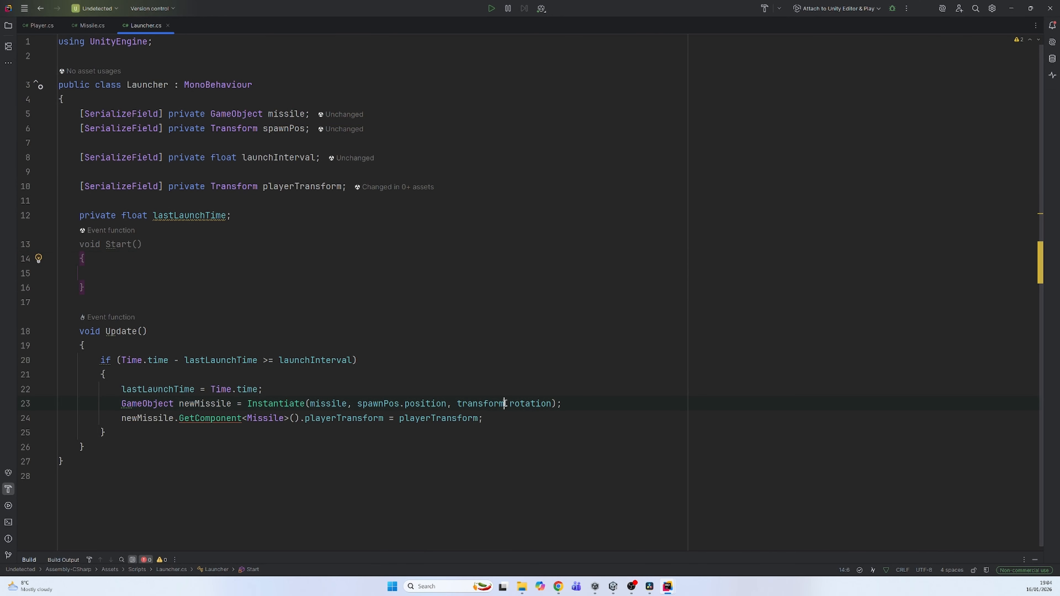
# In Launcher.cs, change the Instantiate call's rotation argument from the launcher's transform to spawnPos.rotation
pyautogui.moveTo(505, 404); pyautogui.dragTo(458, 404)
pyautogui.write('spawn')
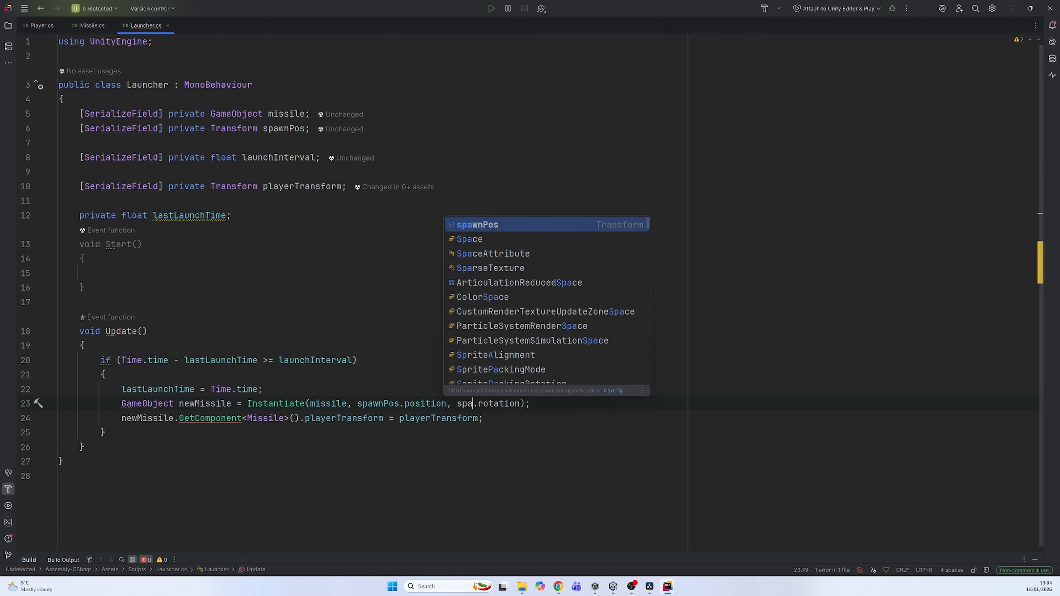
pyautogui.write('Pos')
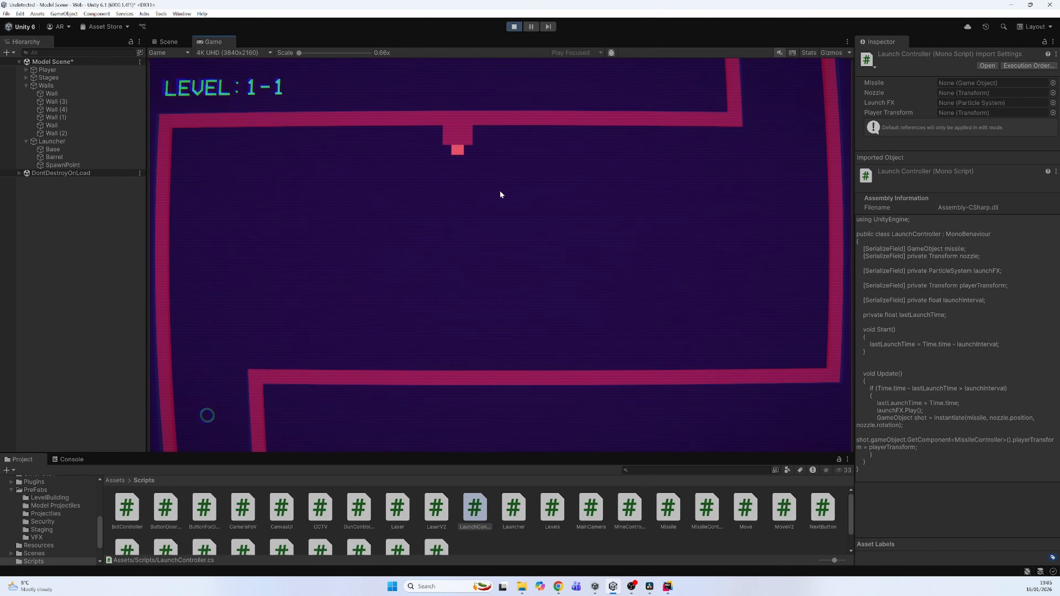
# Play-test the launcher by moving the player around beneath it to check the missile's launch direction and homing
pyautogui.press('w')
pyautogui.press('d')
pyautogui.press('s')
pyautogui.press('w')
pyautogui.press('s')
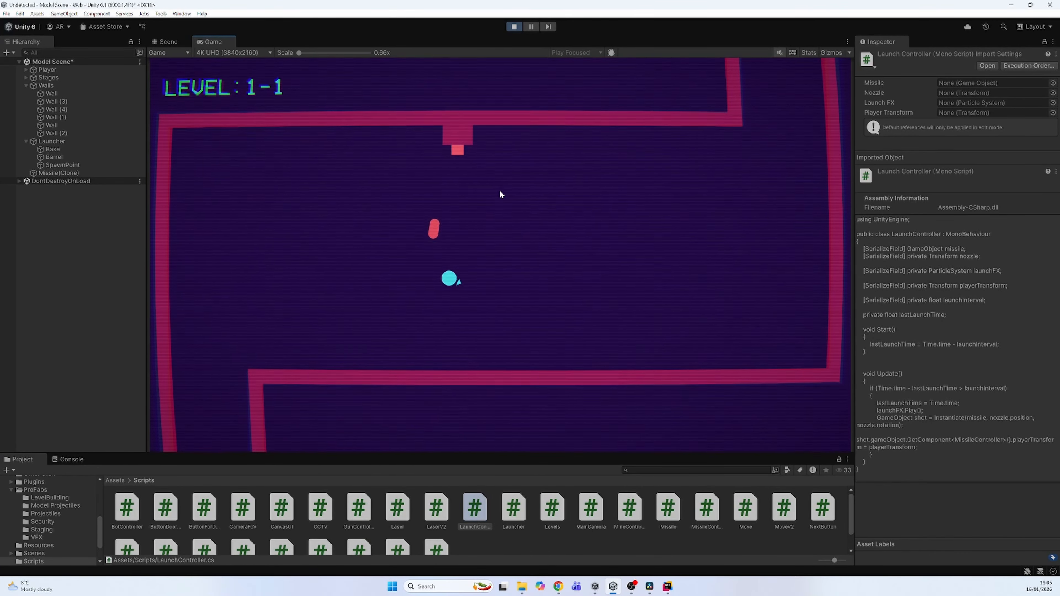
pyautogui.press('w')
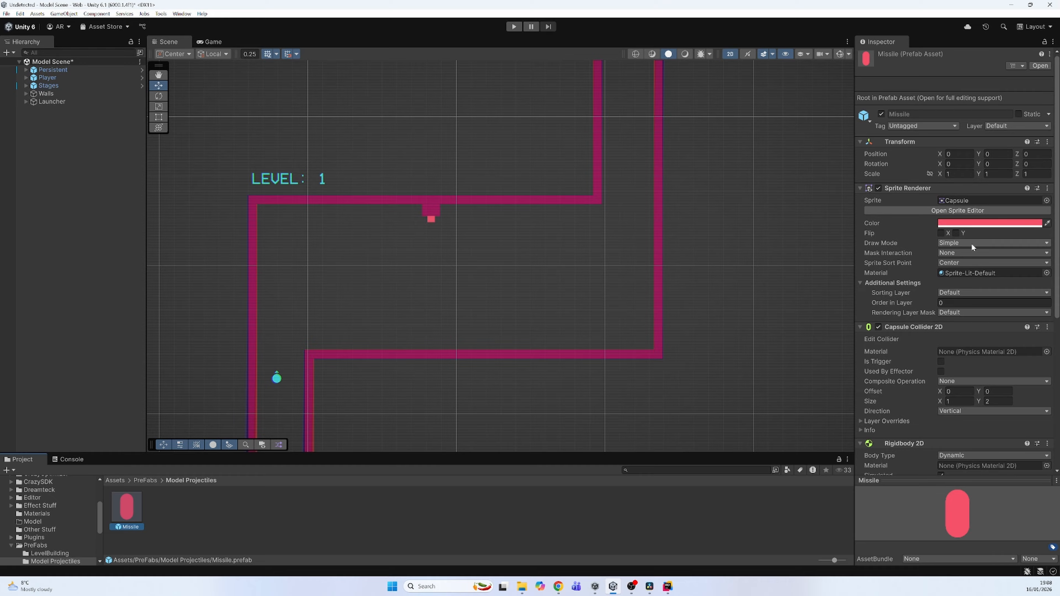
# On the Missile prefab's Missile script, set Rotation Speed to 150 and enter a new Speed value
pyautogui.scroll(-10, 973, 246)
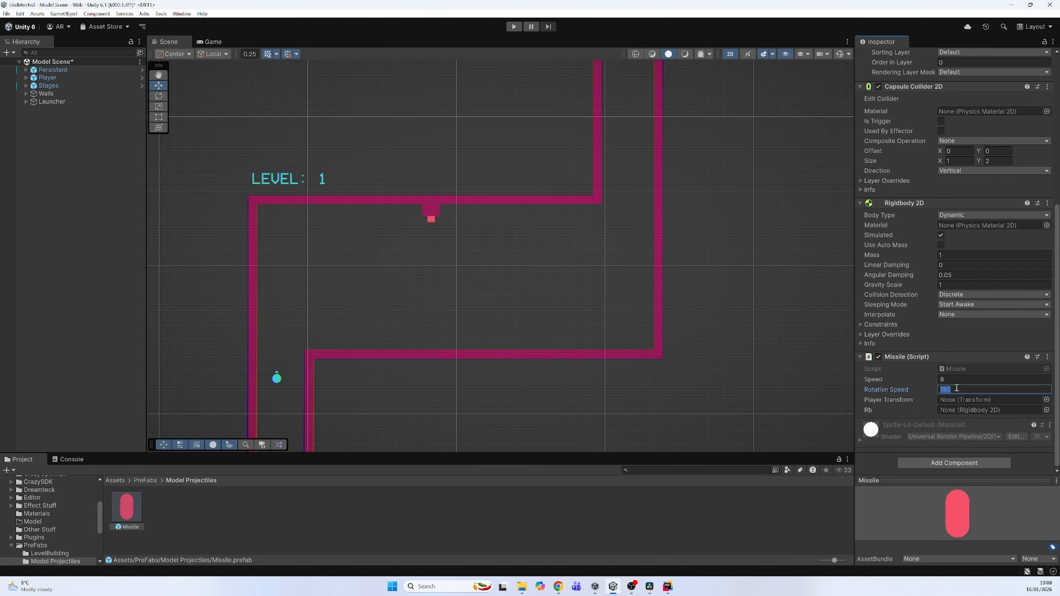
pyautogui.write('50')
pyautogui.click(957, 379)
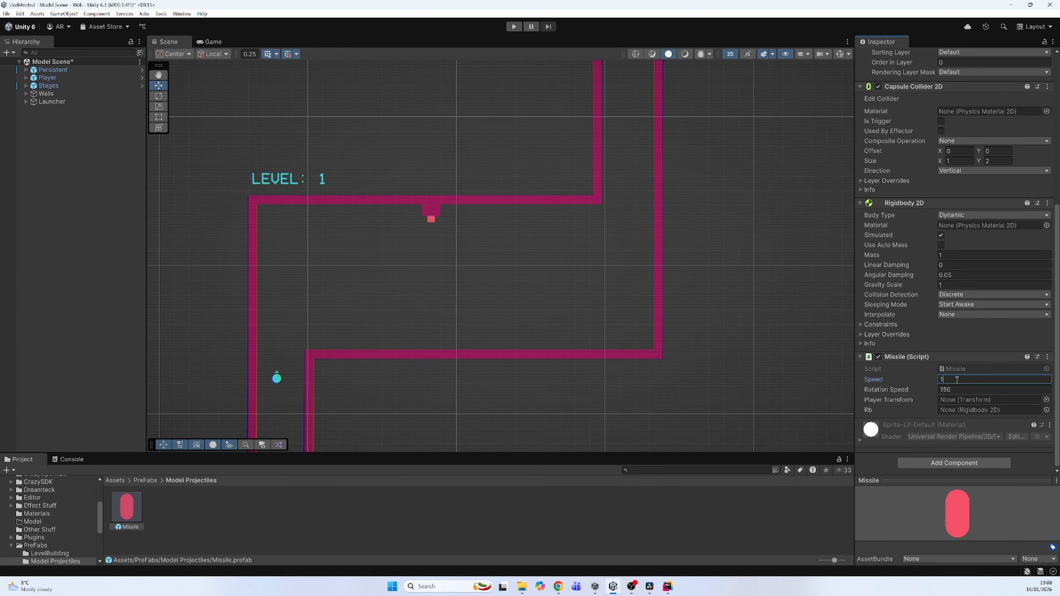
pyautogui.write('1')
# Play-test the retuned missiles by dodging them around the arena with the player, and stop the game
pyautogui.click(514, 27)
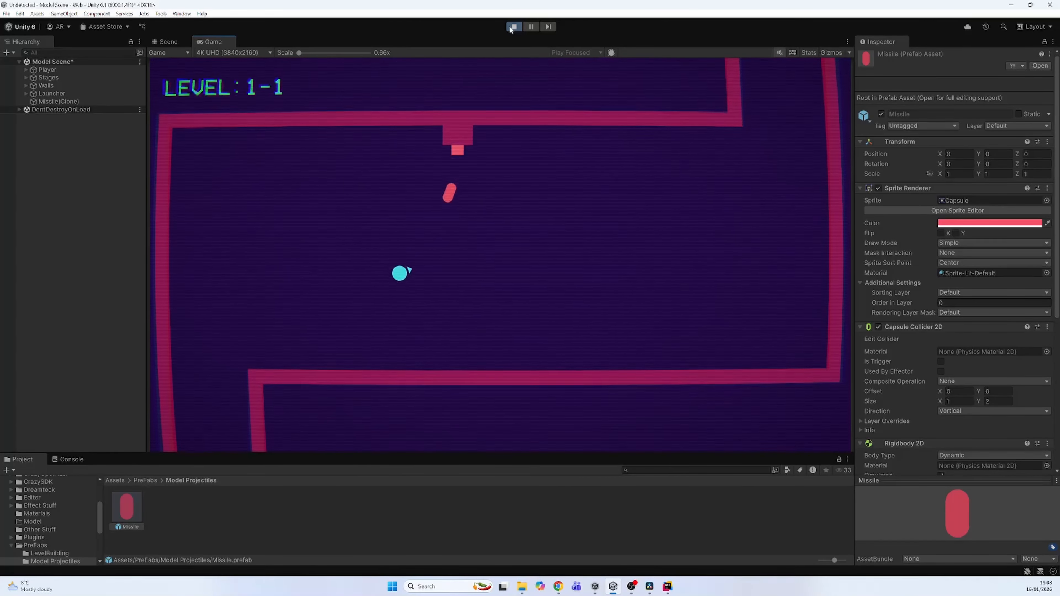
pyautogui.press('d')
pyautogui.press('a')
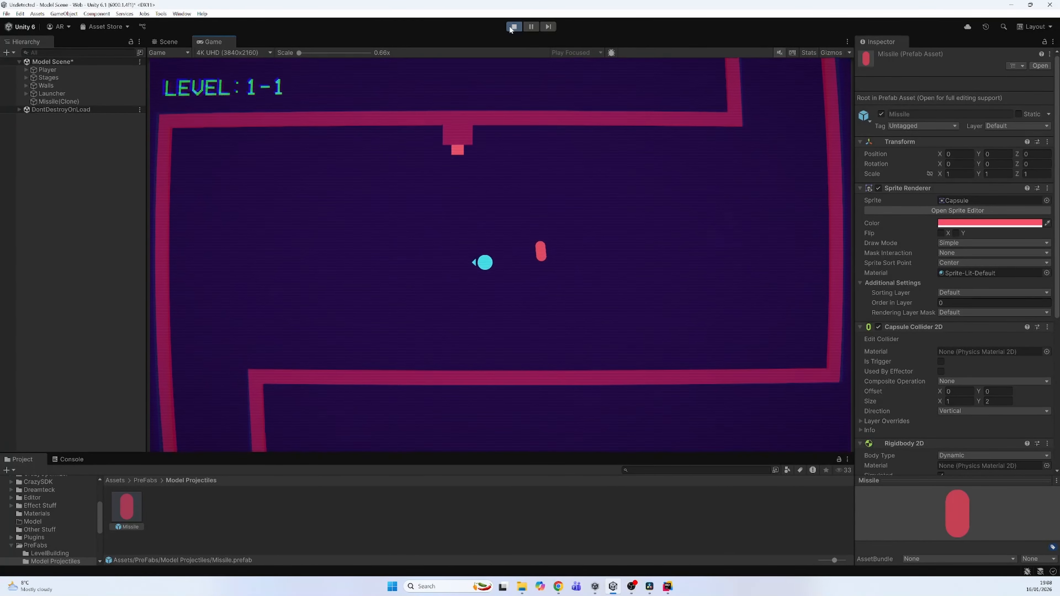
pyautogui.press('s')
pyautogui.press('d')
pyautogui.press('w')
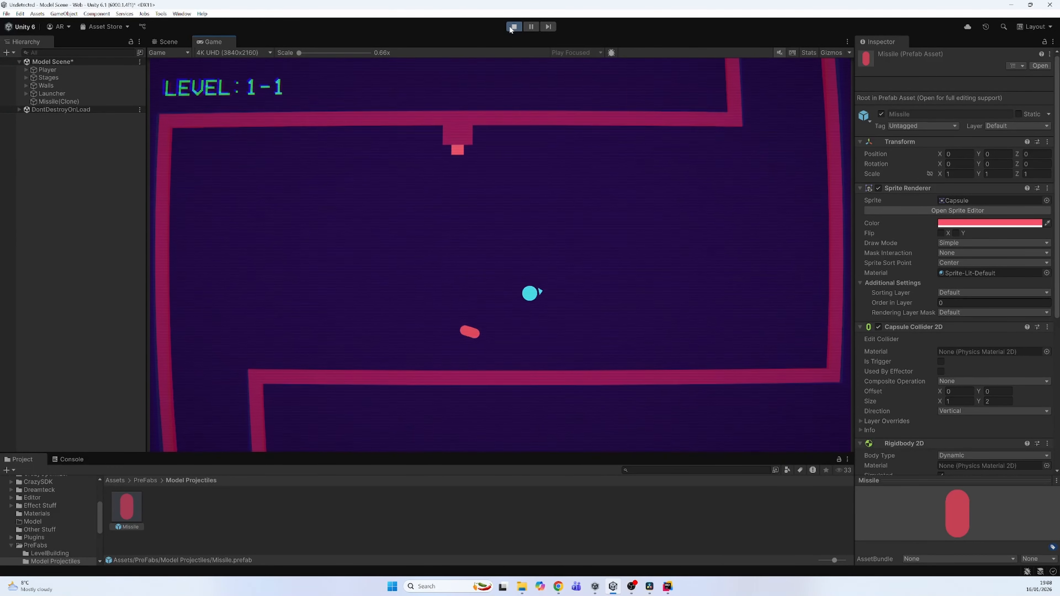
pyautogui.press('w')
pyautogui.press('d')
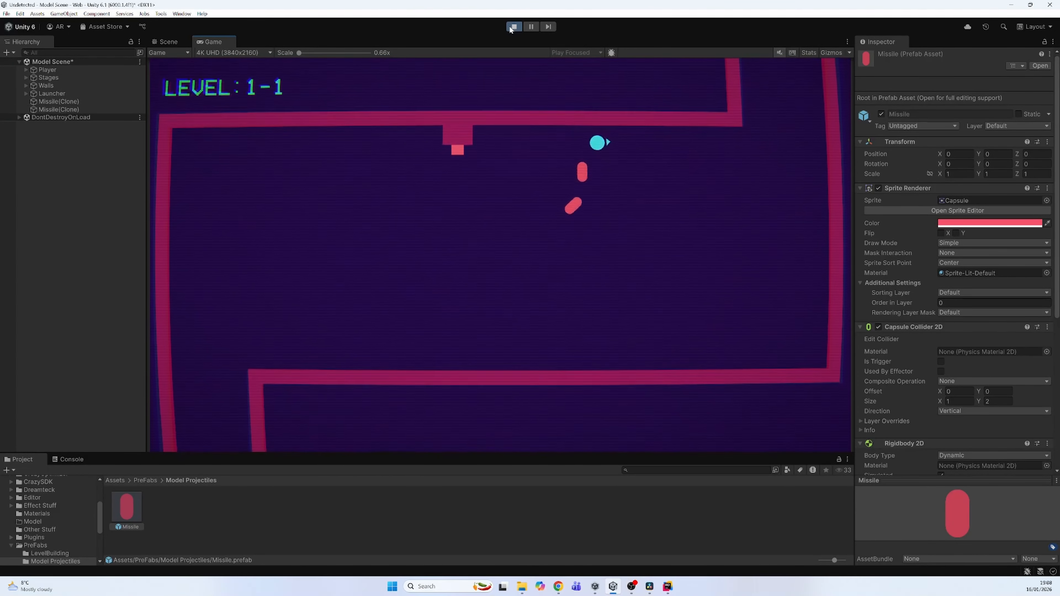
pyautogui.press('s')
pyautogui.press('a')
pyautogui.press('s')
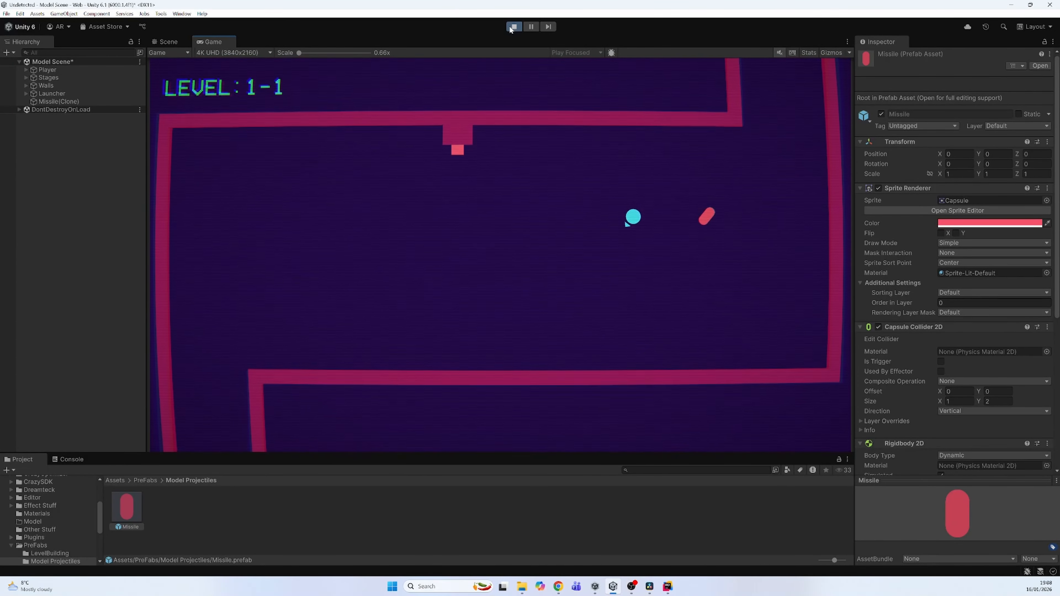
pyautogui.press('d')
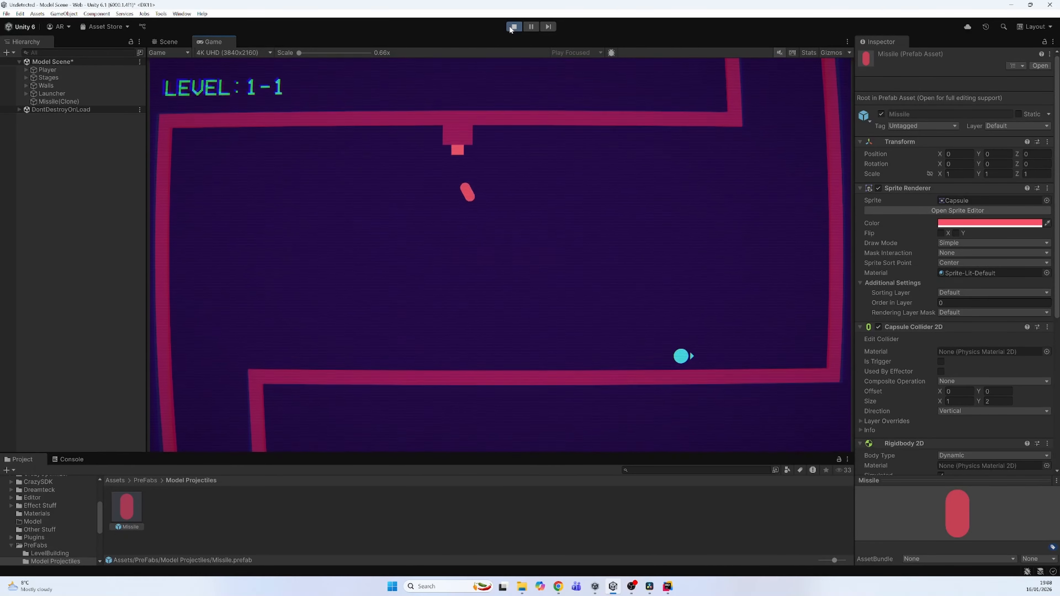
pyautogui.press('w')
pyautogui.press('a')
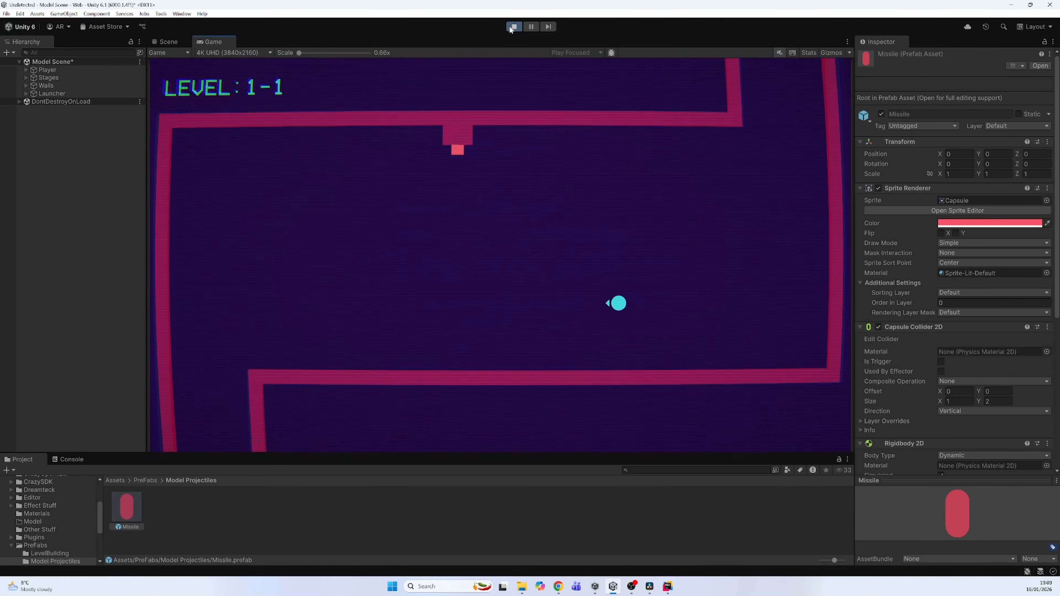
pyautogui.click(511, 28)
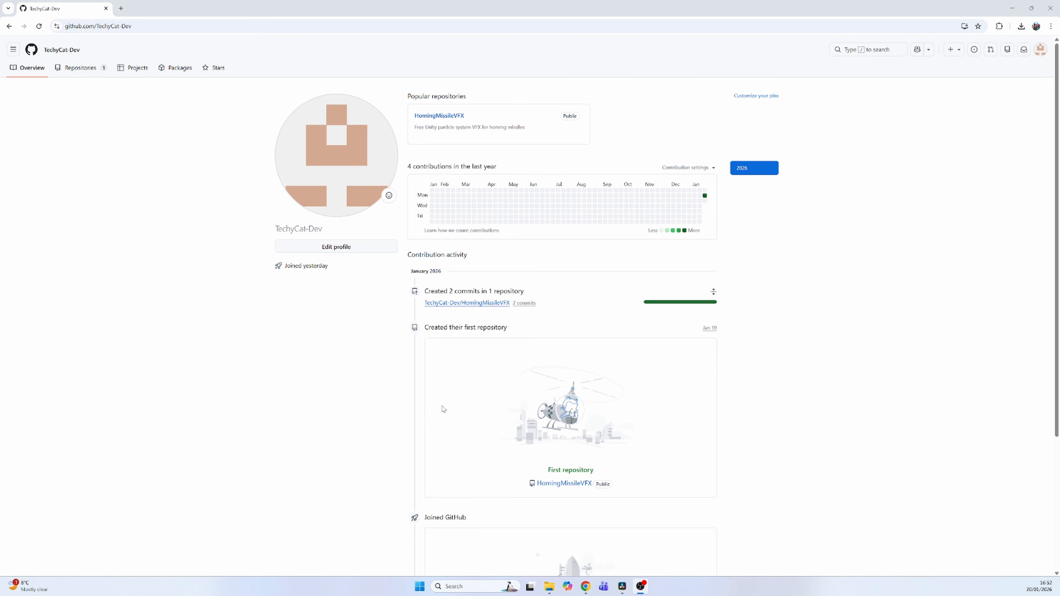
# In the browser, open the HomingMissileVFX repository's latest release on GitHub, then download and open FREEMissileVFX.unitypackage
pyautogui.click(451, 305)
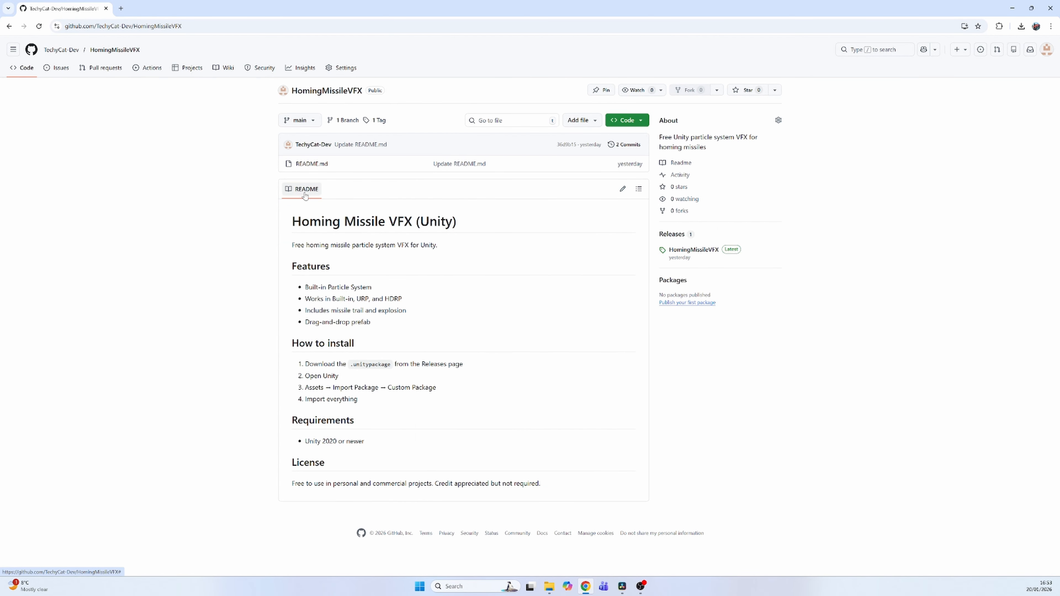
pyautogui.click(690, 253)
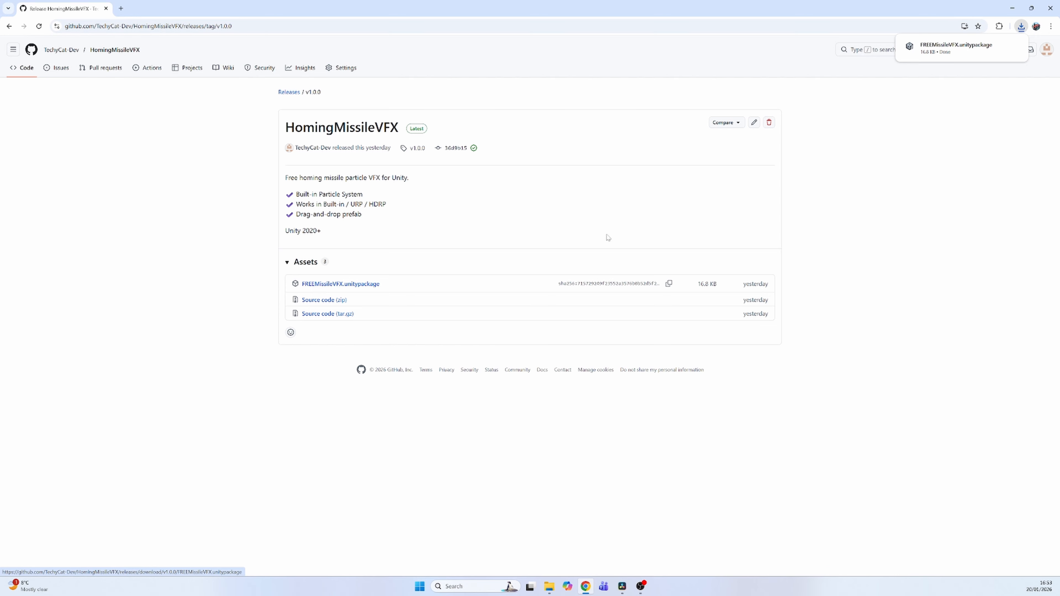
pyautogui.click(918, 48)
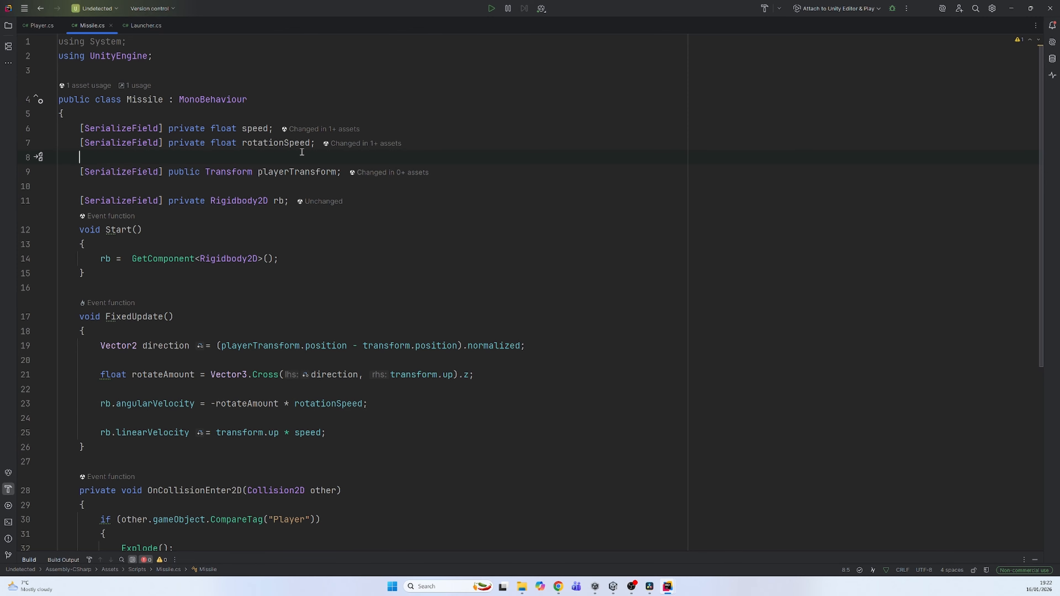
# In Missile.cs, add a serialized GameObject field named explosionFX below rotationSpeed
pyautogui.write('[SerializeField')
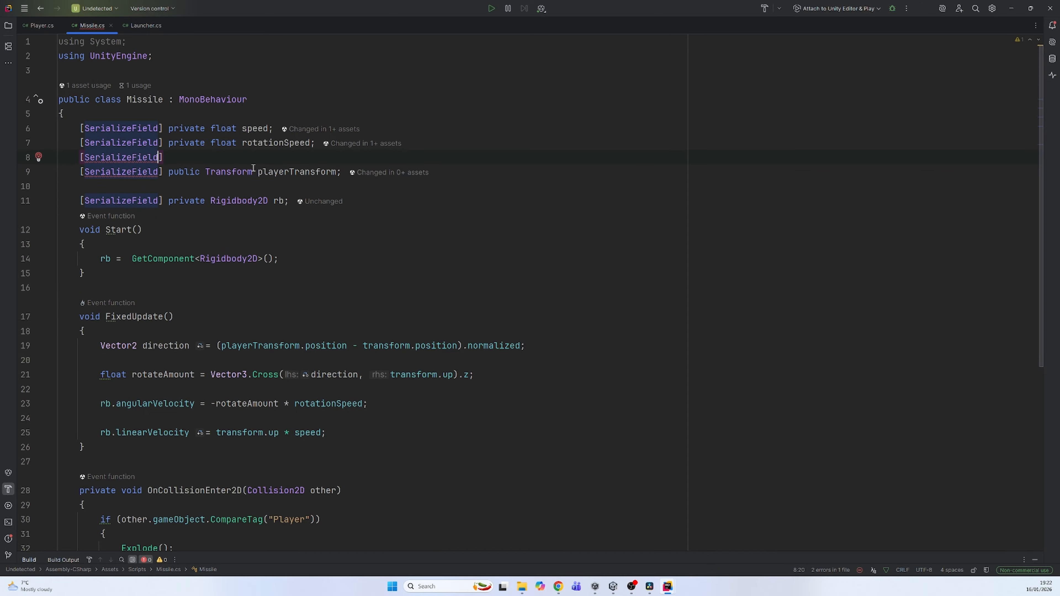
pyautogui.click(217, 159)
pyautogui.write('GameObject')
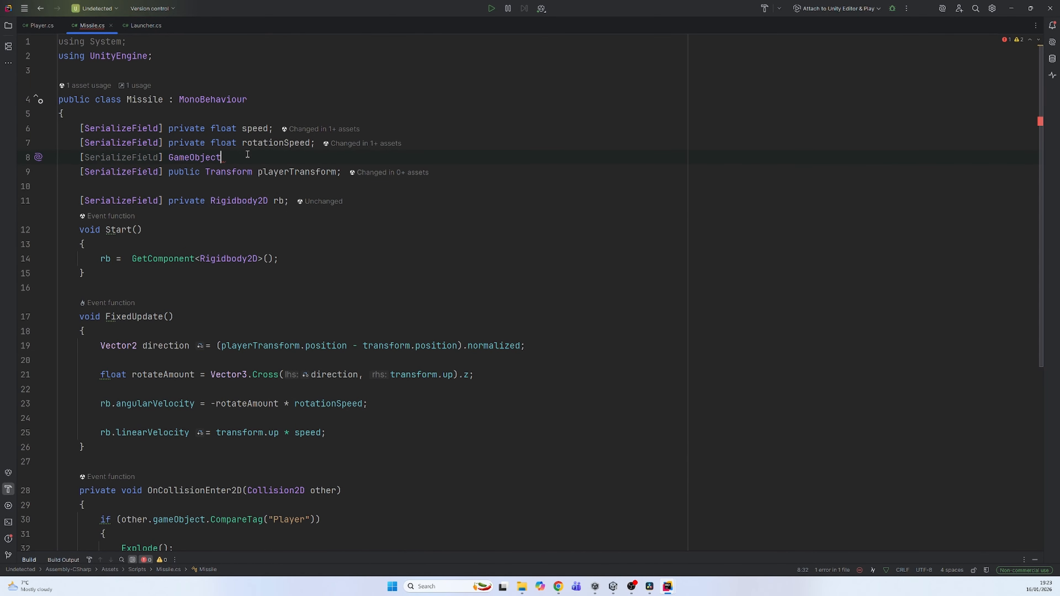
pyautogui.write(' explosionFX')
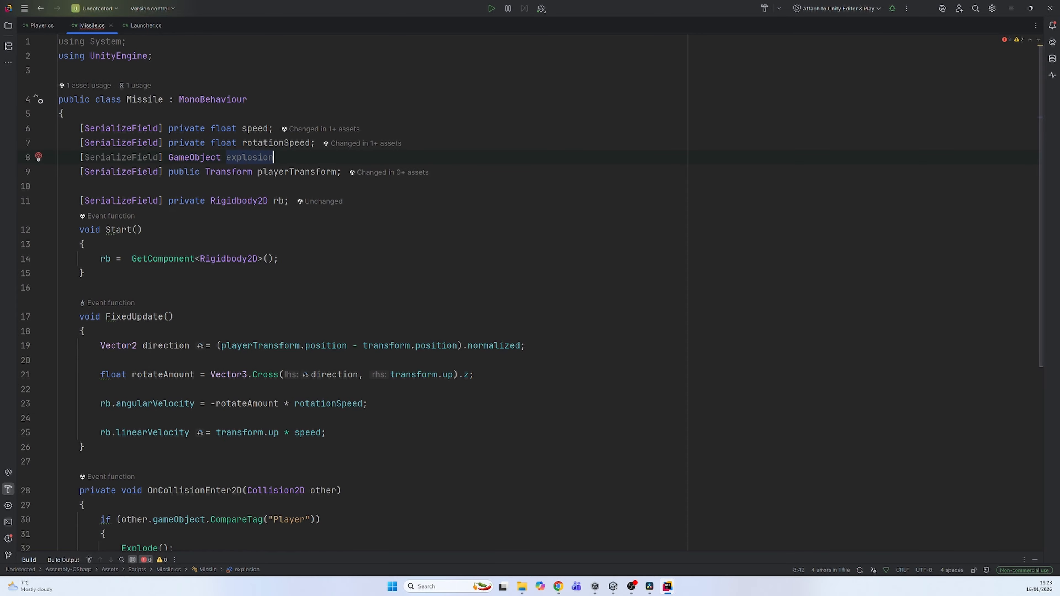
# In the Explode method, begin a line above the Destroy call that assigns an Instantiate of explosionFX to a variable named FX
pyautogui.write('me')
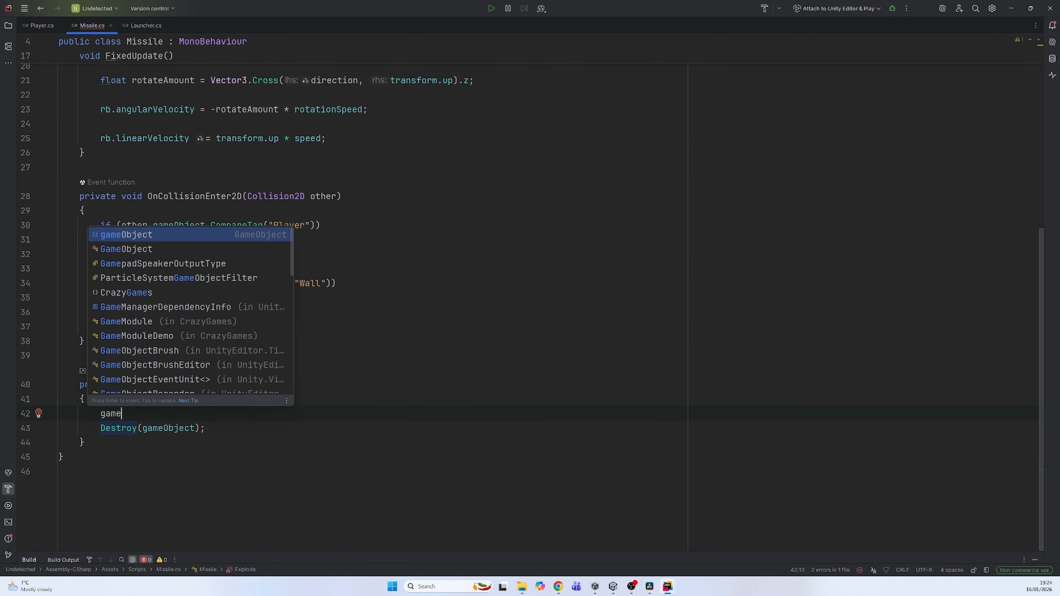
pyautogui.press('Return')
pyautogui.write('FX')
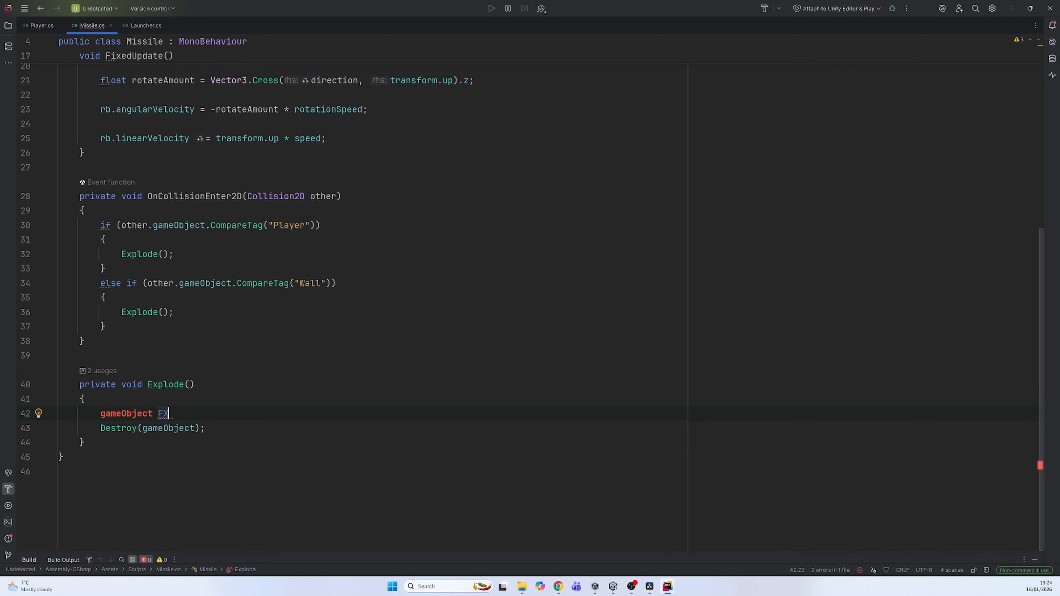
pyautogui.write(' = Insta')
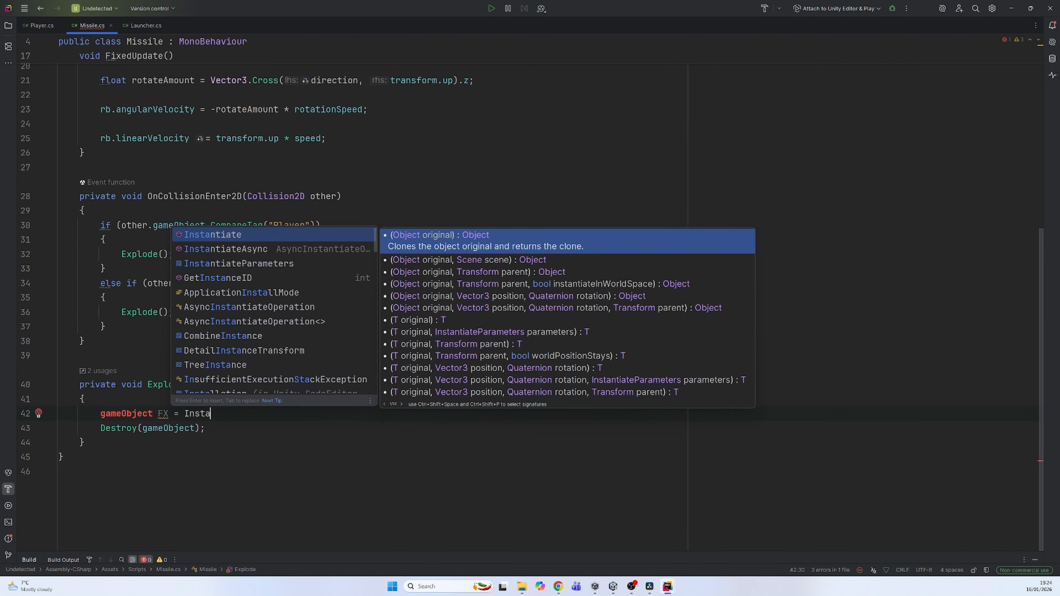
pyautogui.write('ntiate(')
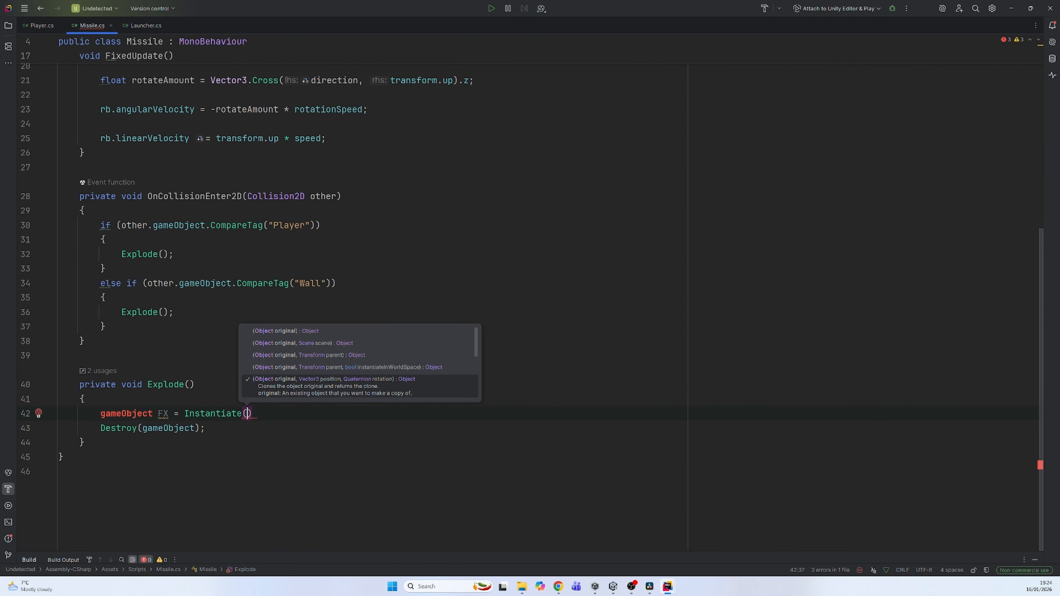
pyautogui.write('ex')
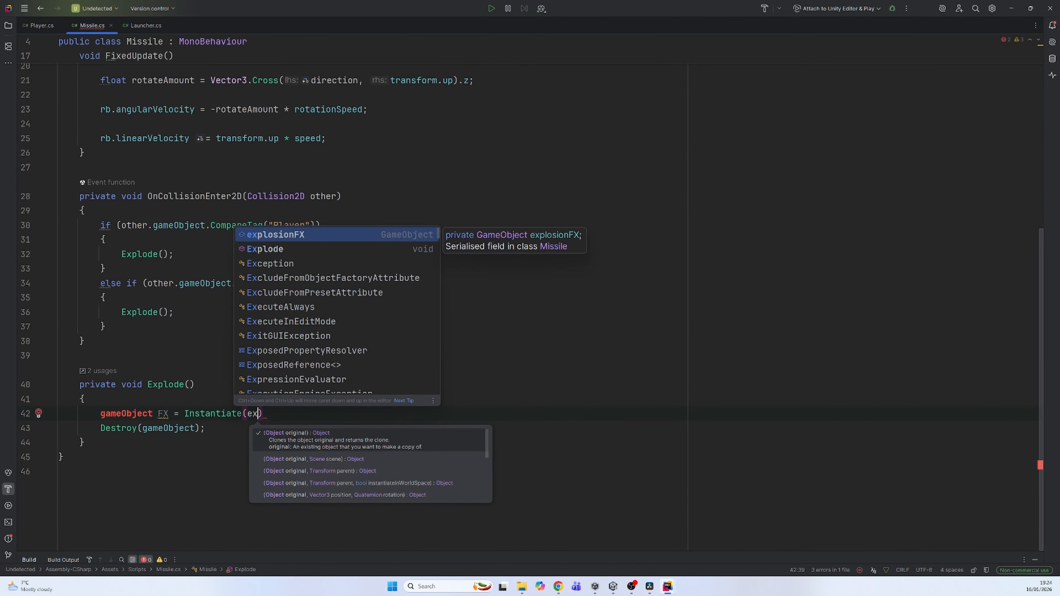